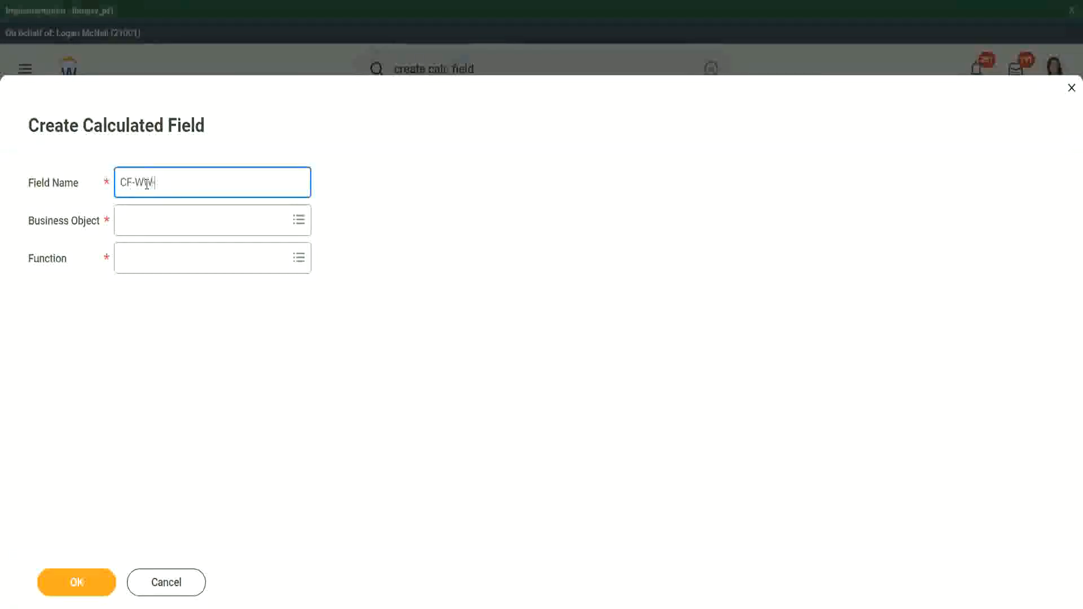
# Step: Name the new calculated field "CF-WW-TF-Dependent Relationship is Child"
pyautogui.write('-')
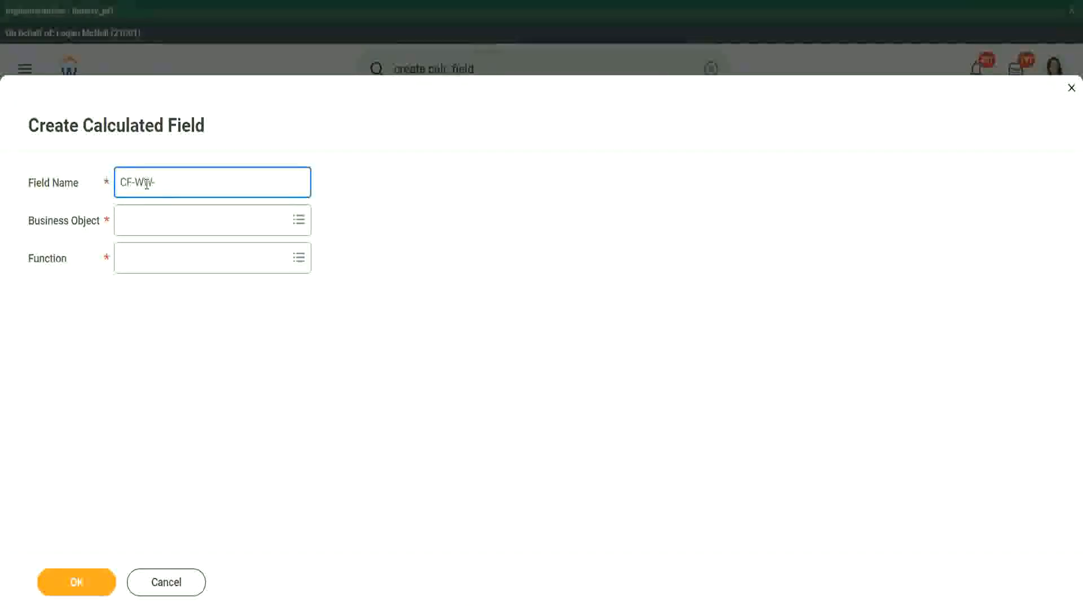
pyautogui.write('TF')
pyautogui.write('Rela')
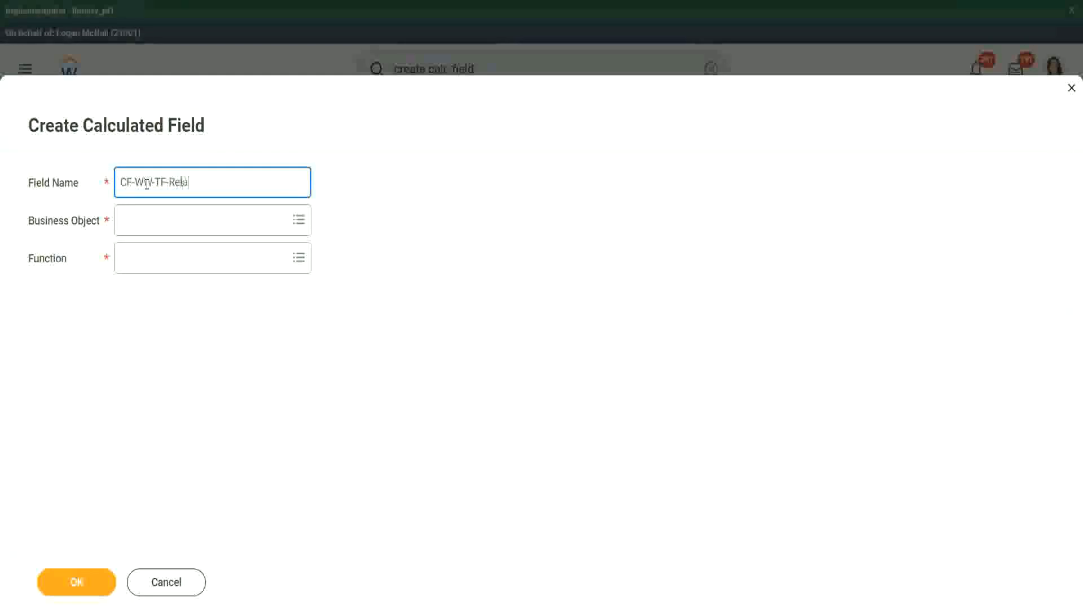
pyautogui.write('tionship is ')
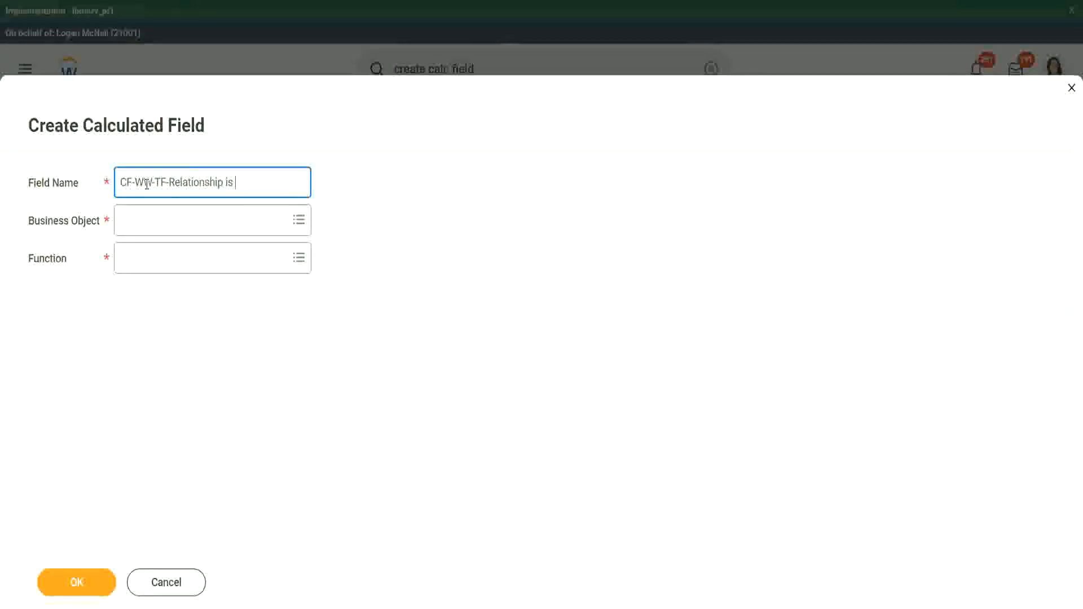
pyautogui.write('child')
pyautogui.press('Left')
pyautogui.press('Left')
pyautogui.press('Delete')
pyautogui.write('CF-WW-TF-Depende')
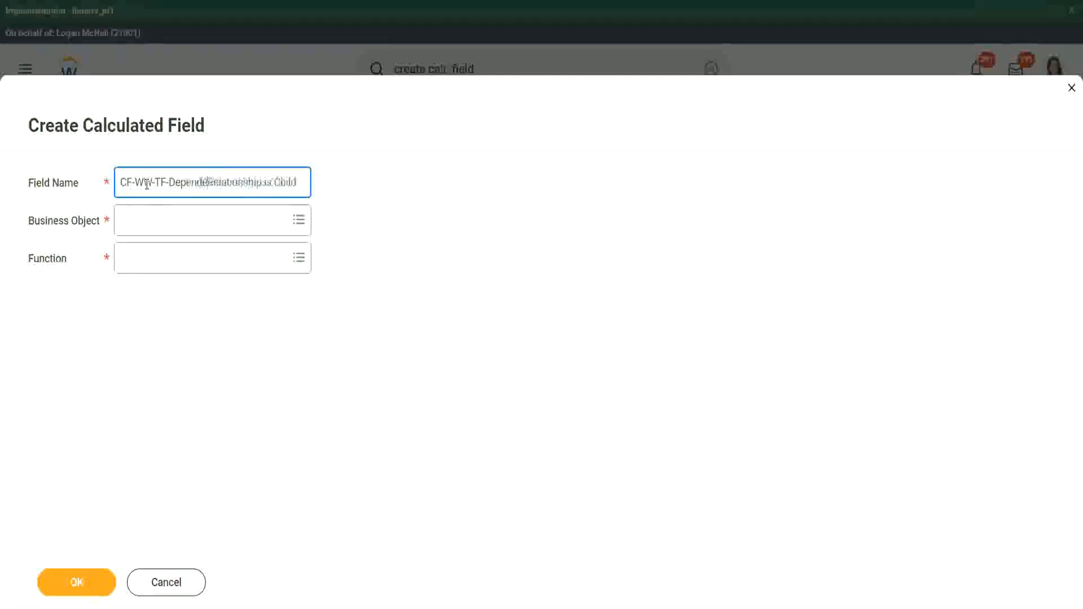
pyautogui.write('nt Relationship is Chil')
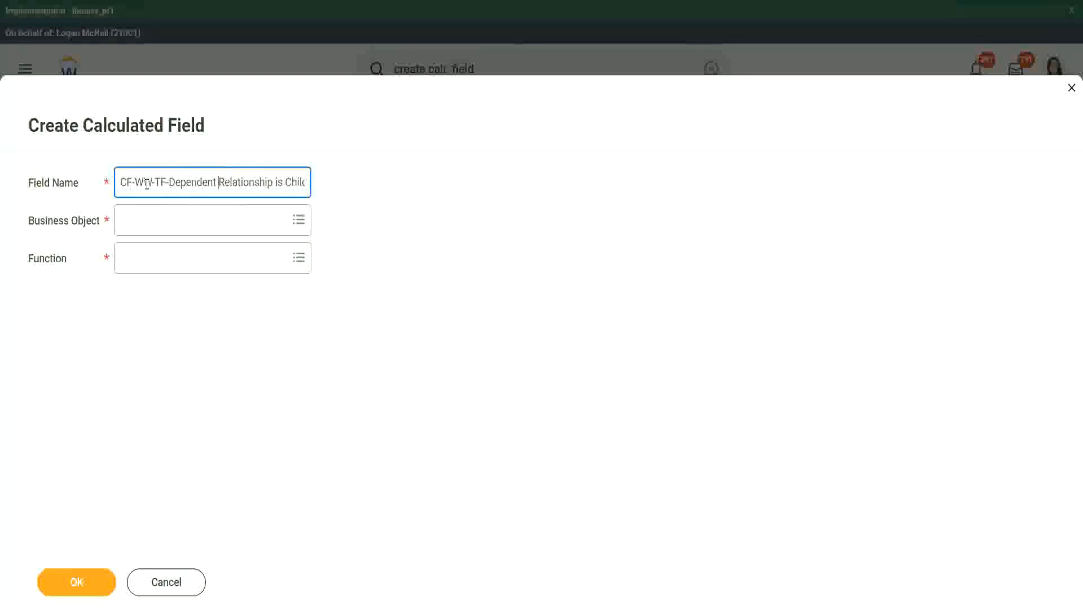
# Step: Set the calculated field's business object to Dependent and its function to True/False Condition, and continue to the condition setup
pyautogui.press('Tab')
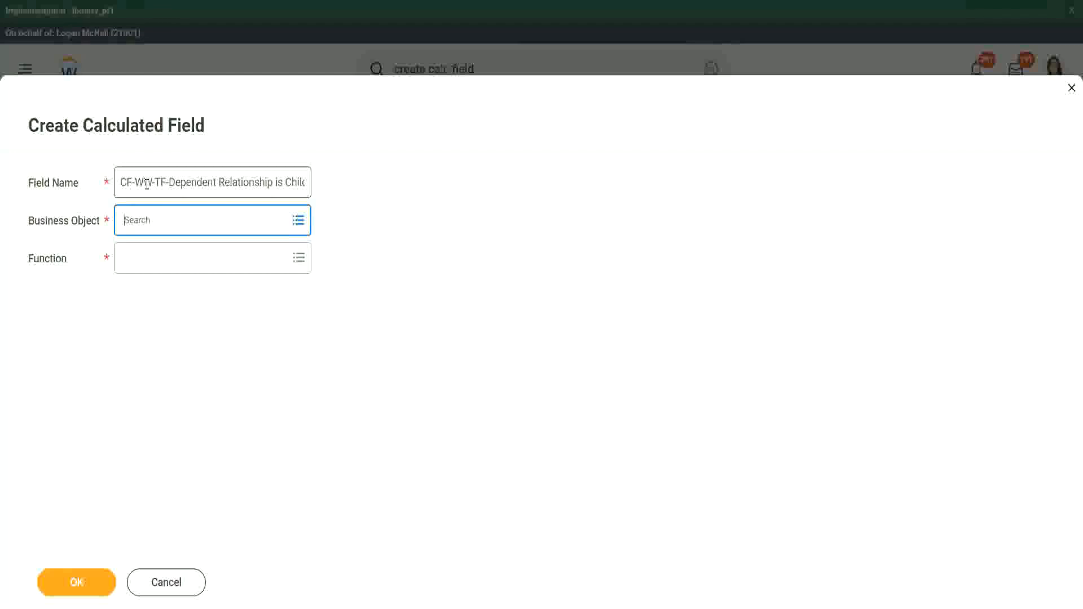
pyautogui.write('depedne')
pyautogui.press('Return')
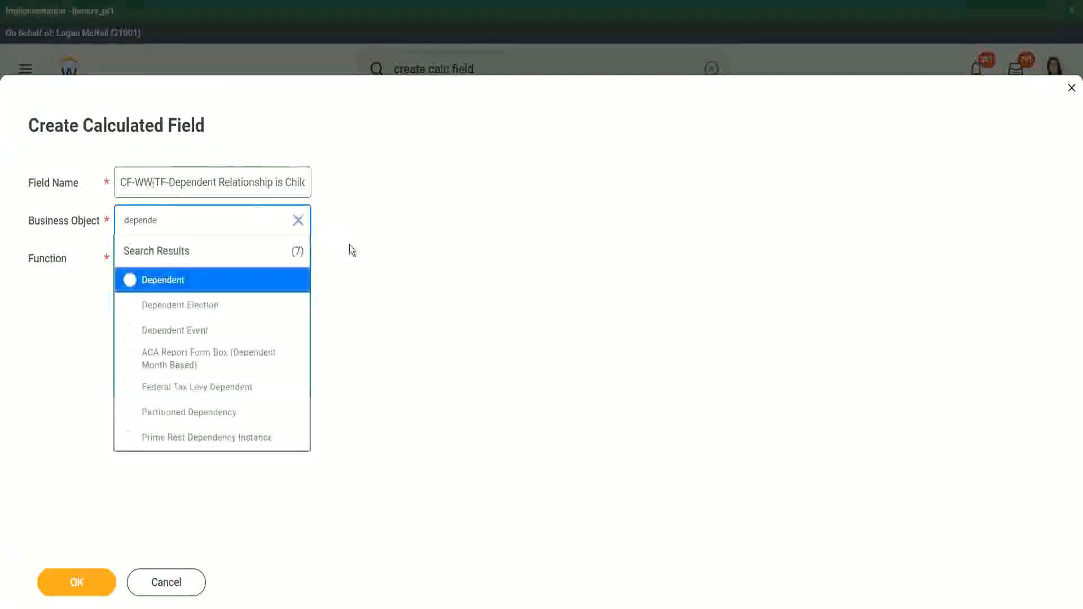
pyautogui.click(184, 285)
pyautogui.click(156, 257)
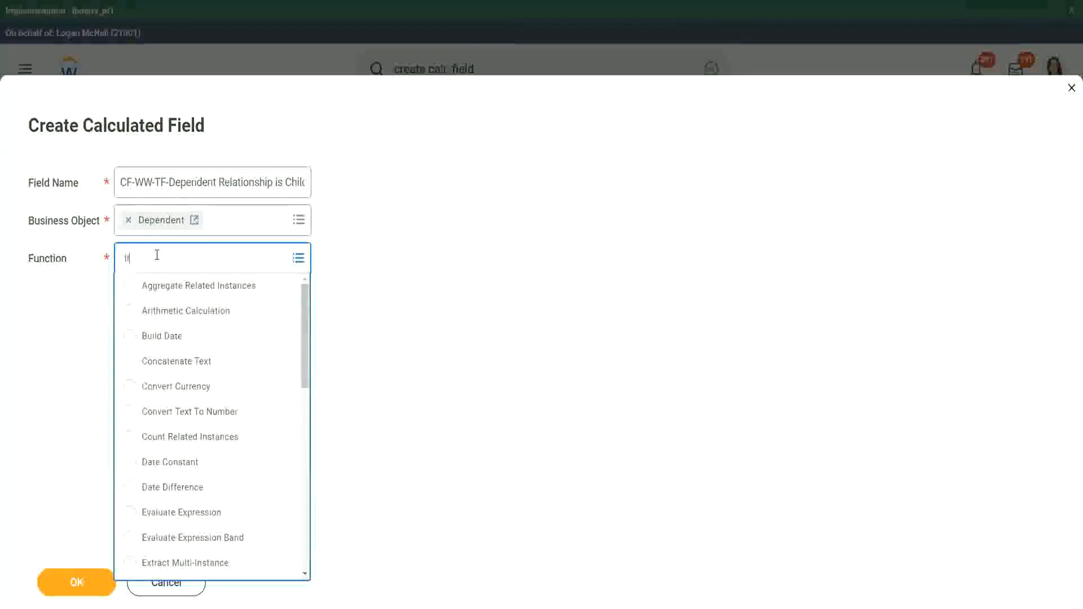
pyautogui.write('true')
pyautogui.press('Return')
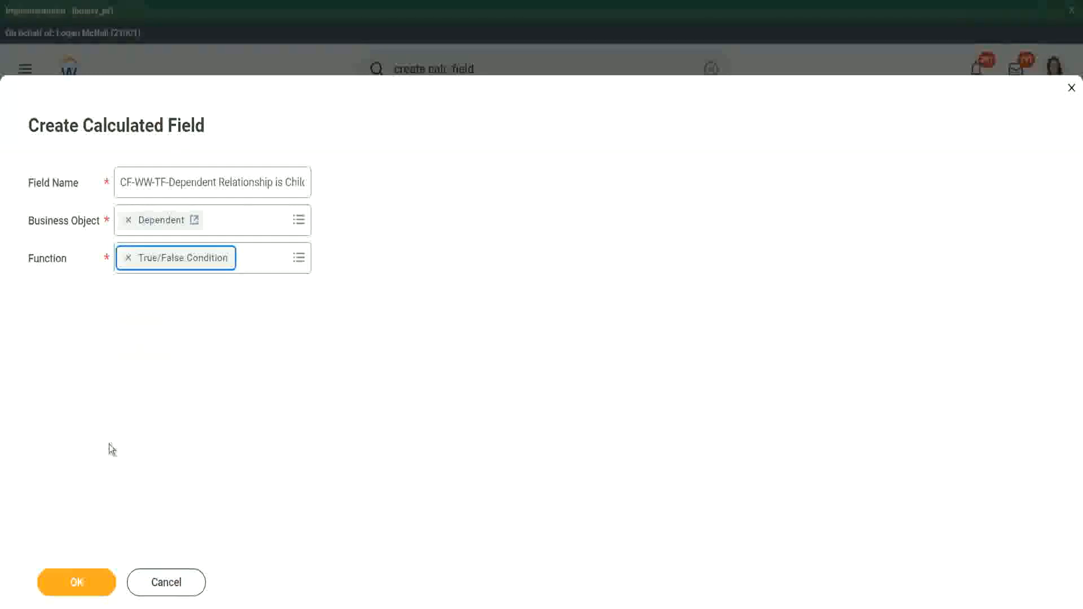
pyautogui.click(88, 584)
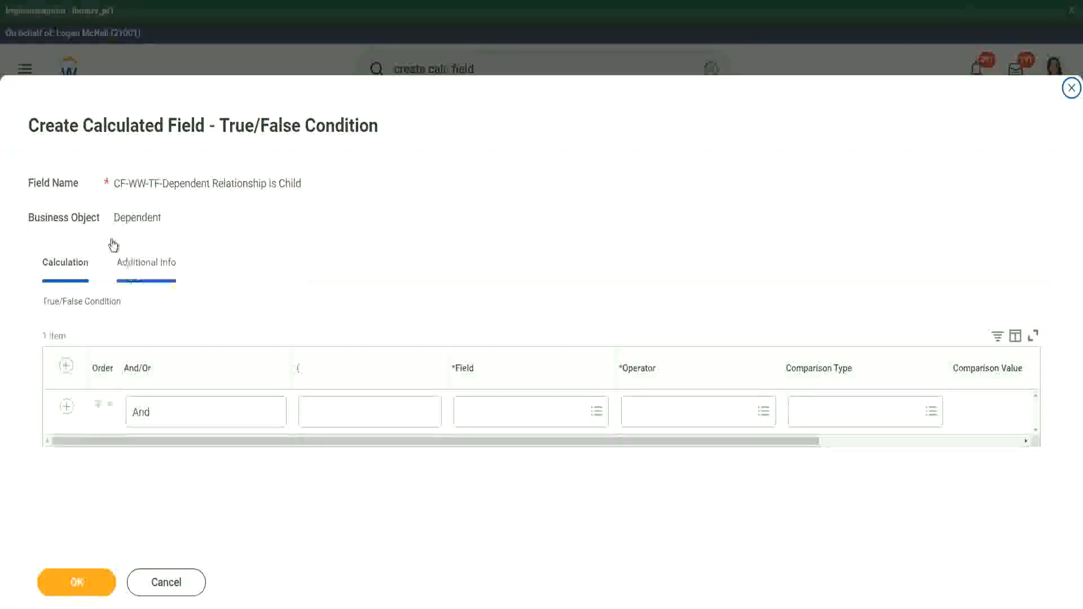
# Step: Choose the Relationship field that returns a single instance as the condition's field and review its report field details
pyautogui.doubleClick(164, 217)
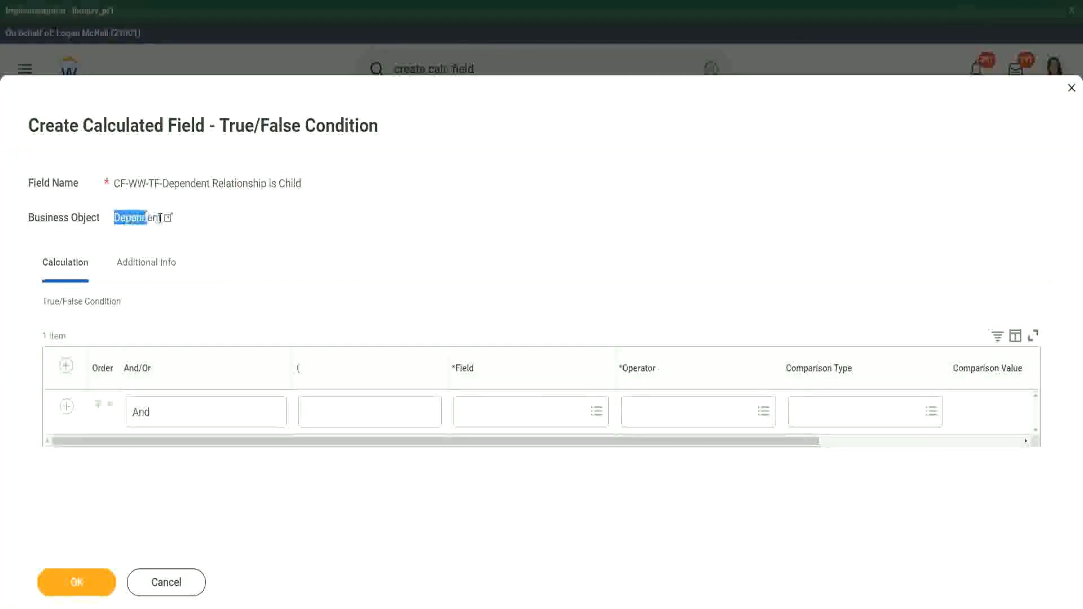
pyautogui.click(446, 233)
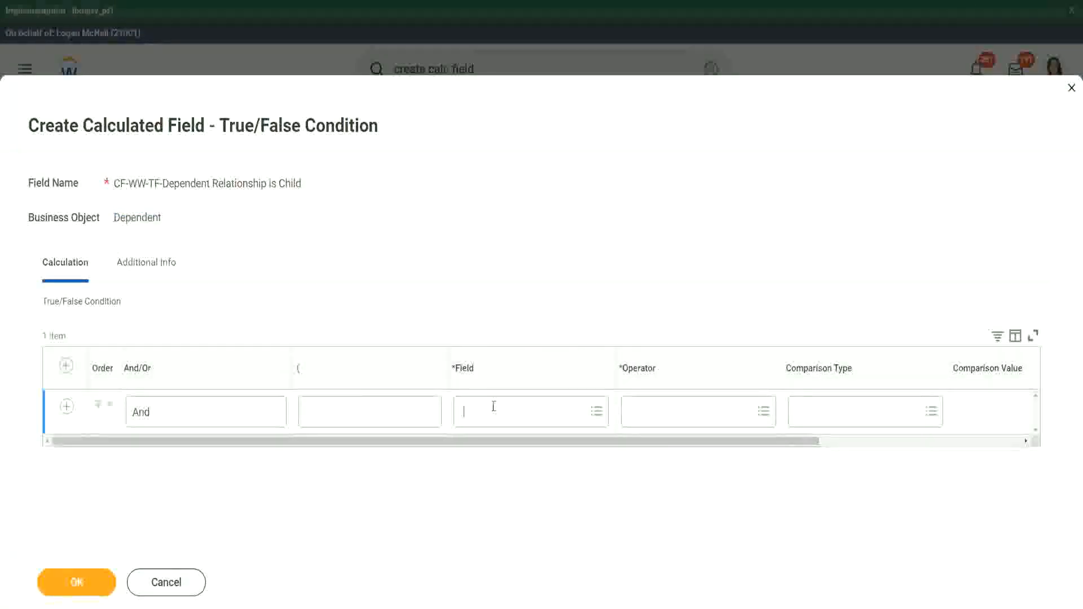
pyautogui.write('relation')
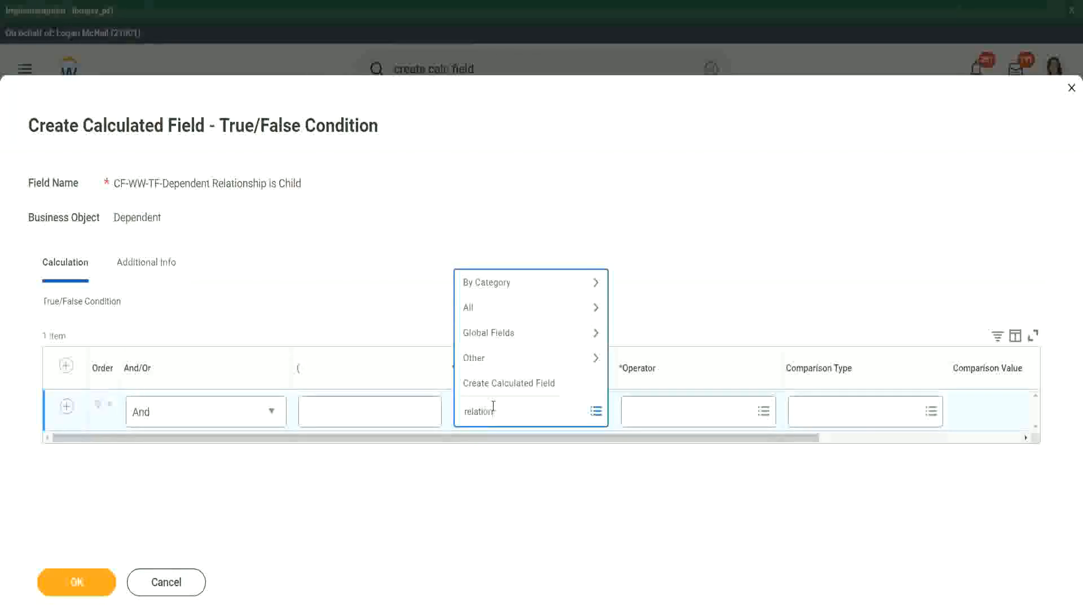
pyautogui.write('ship')
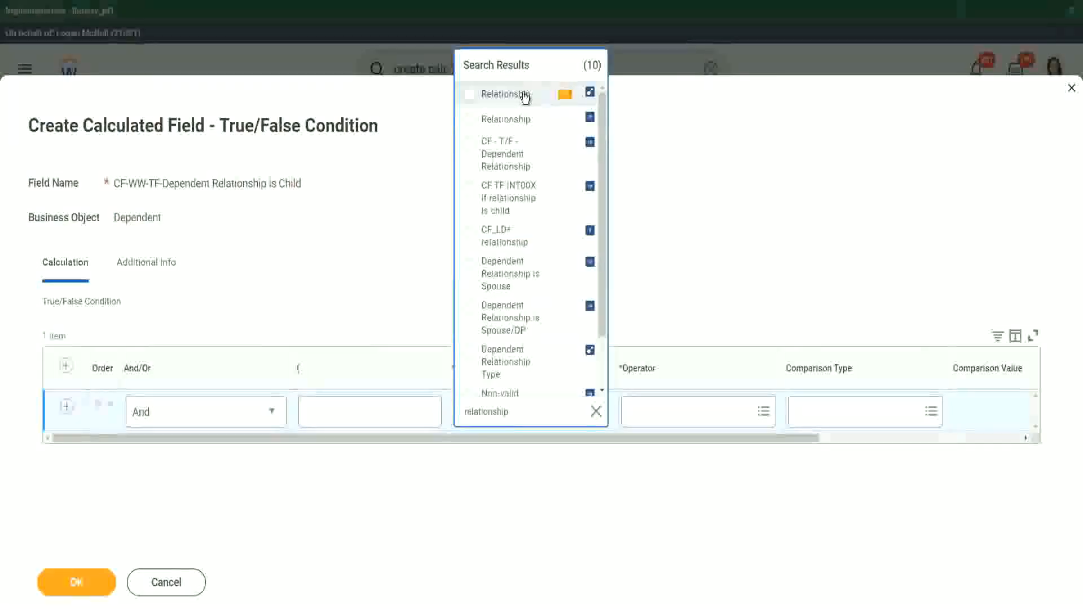
pyautogui.click(525, 95)
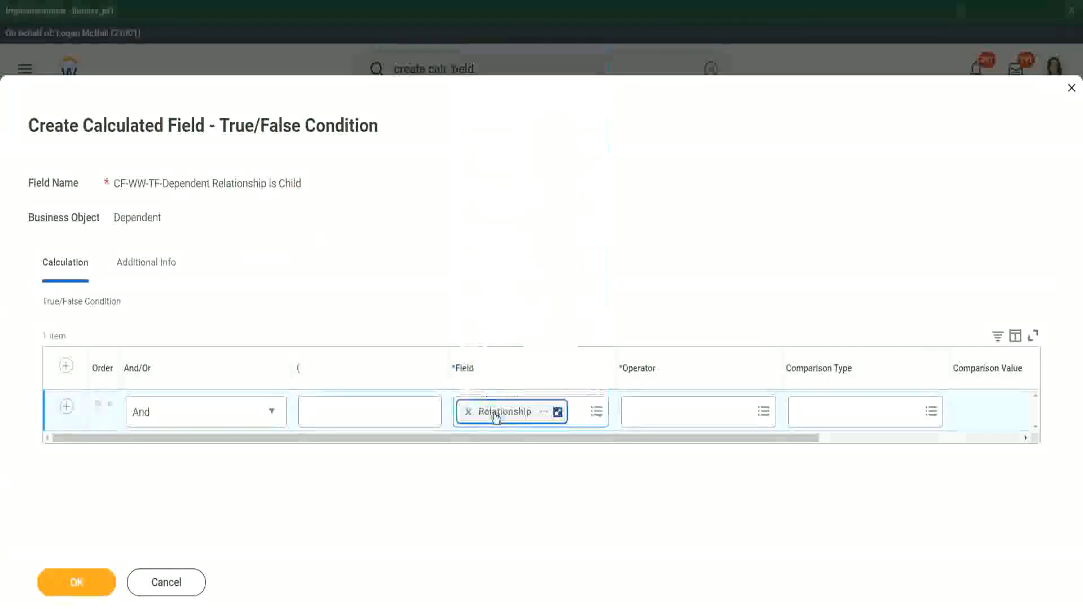
pyautogui.click(544, 413)
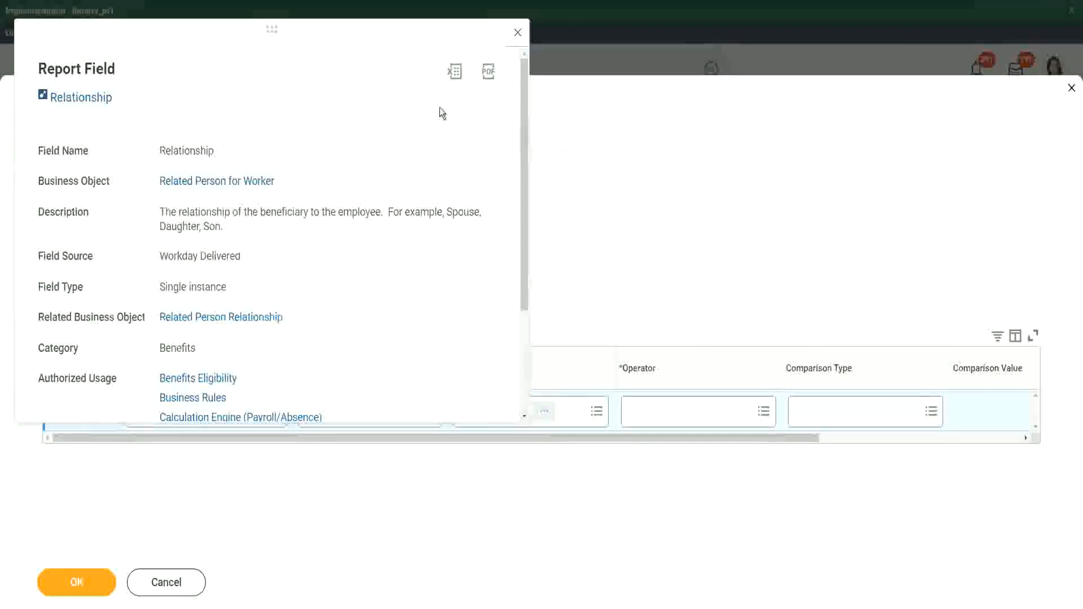
pyautogui.click(517, 34)
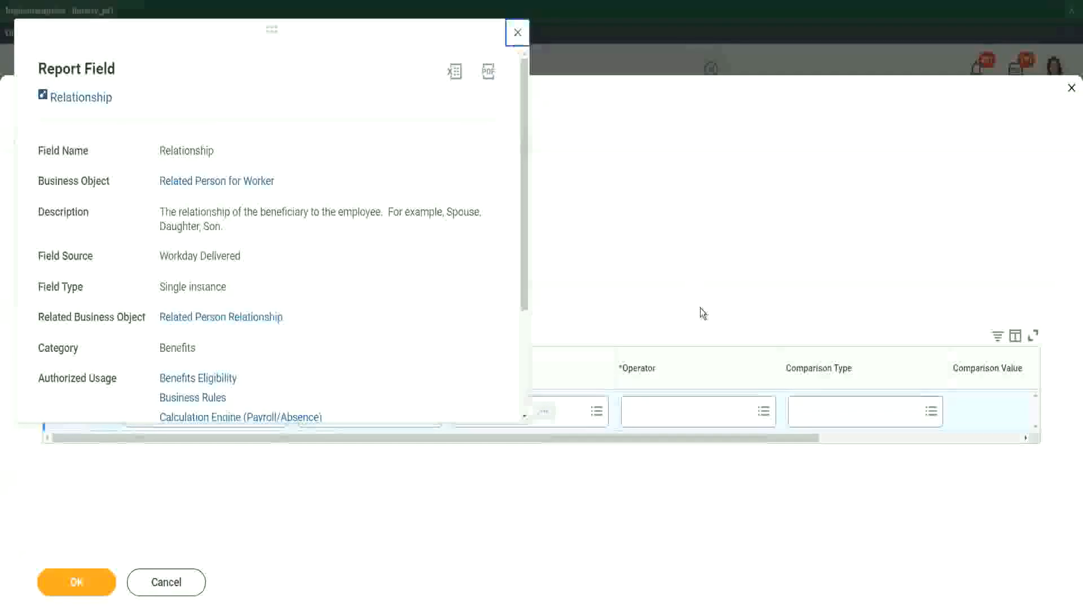
# Step: Set the condition's operator to "in the selection list"
pyautogui.click(668, 410)
pyautogui.click(679, 358)
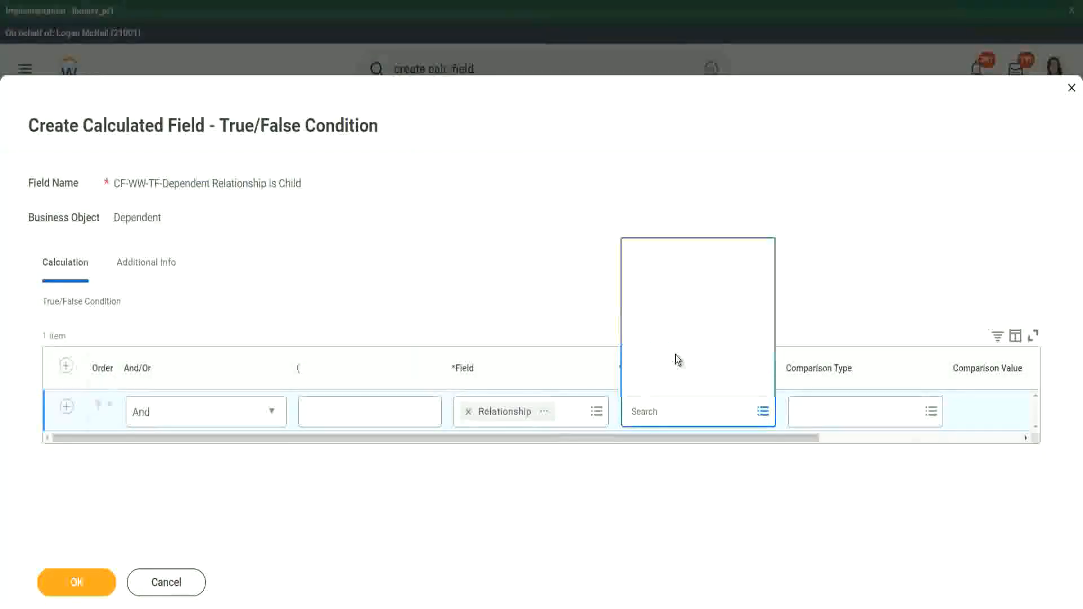
pyautogui.click(692, 311)
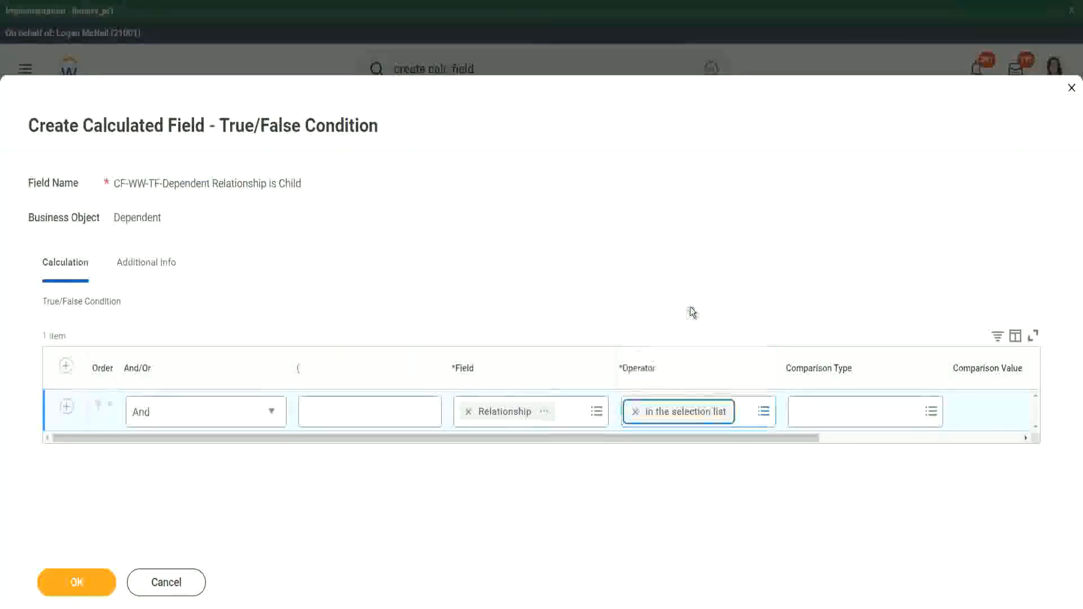
# Step: Set the condition's comparison value to Child and save the True/False calculated field
pyautogui.moveTo(696, 448); pyautogui.dragTo(915, 439)
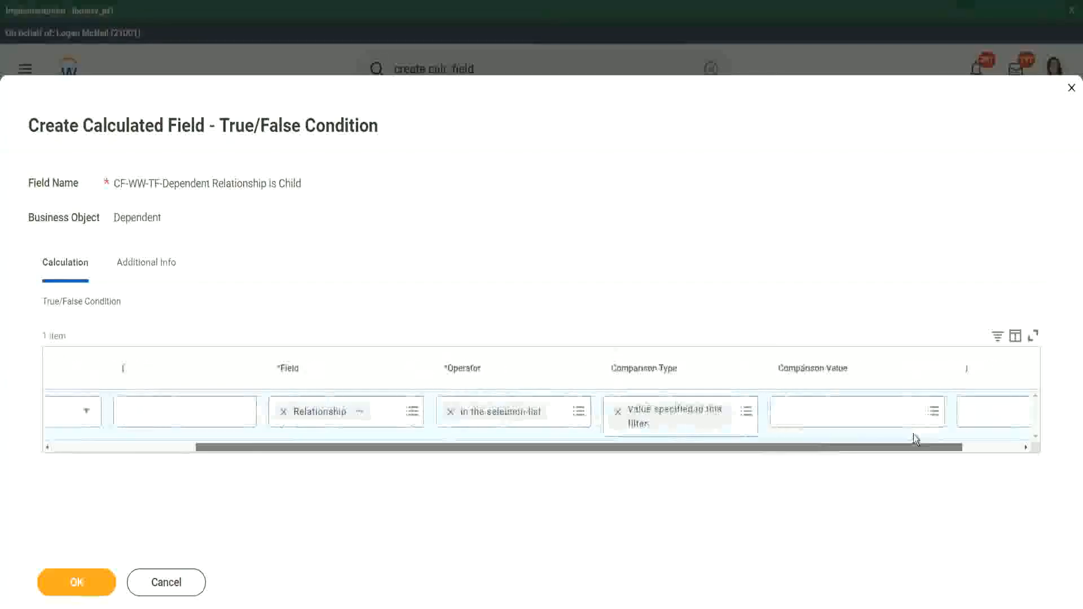
pyautogui.click(740, 414)
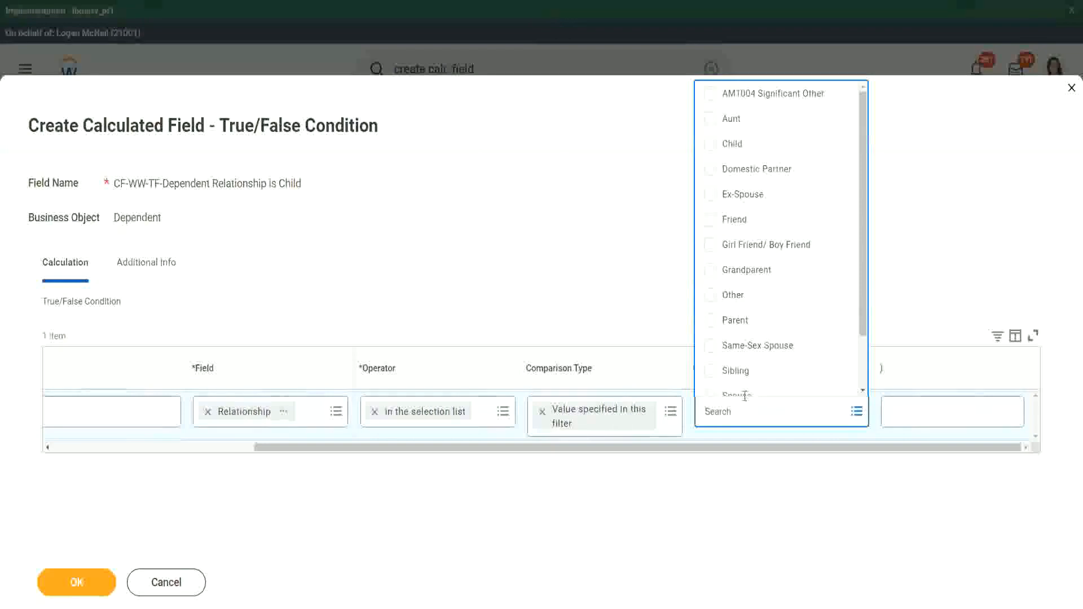
pyautogui.click(712, 147)
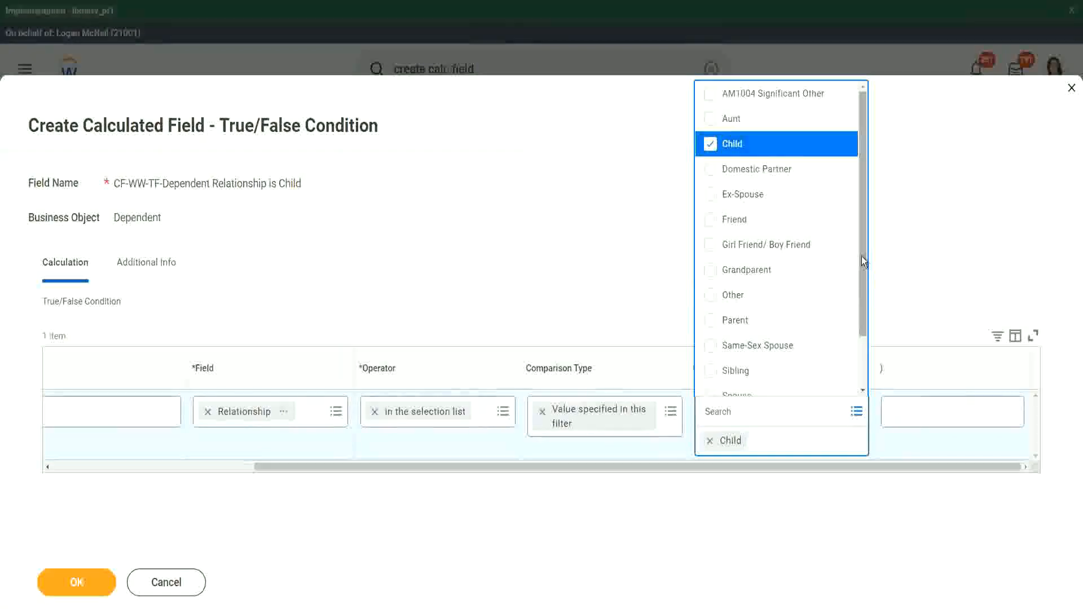
pyautogui.scroll(-3, 862, 256)
pyautogui.scroll(3, 874, 277)
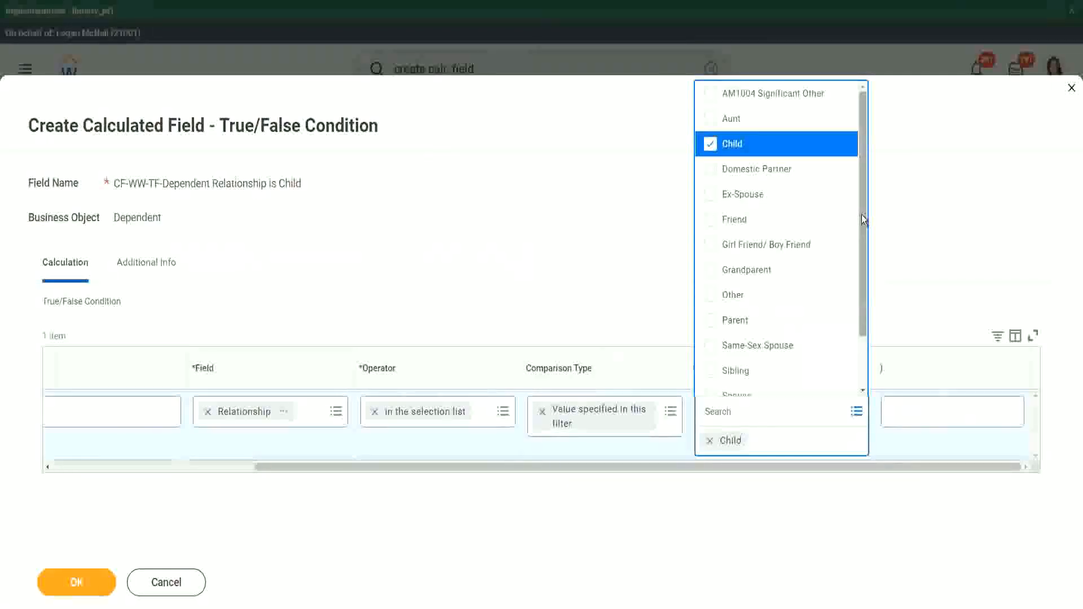
pyautogui.moveTo(861, 219); pyautogui.dragTo(861, 287)
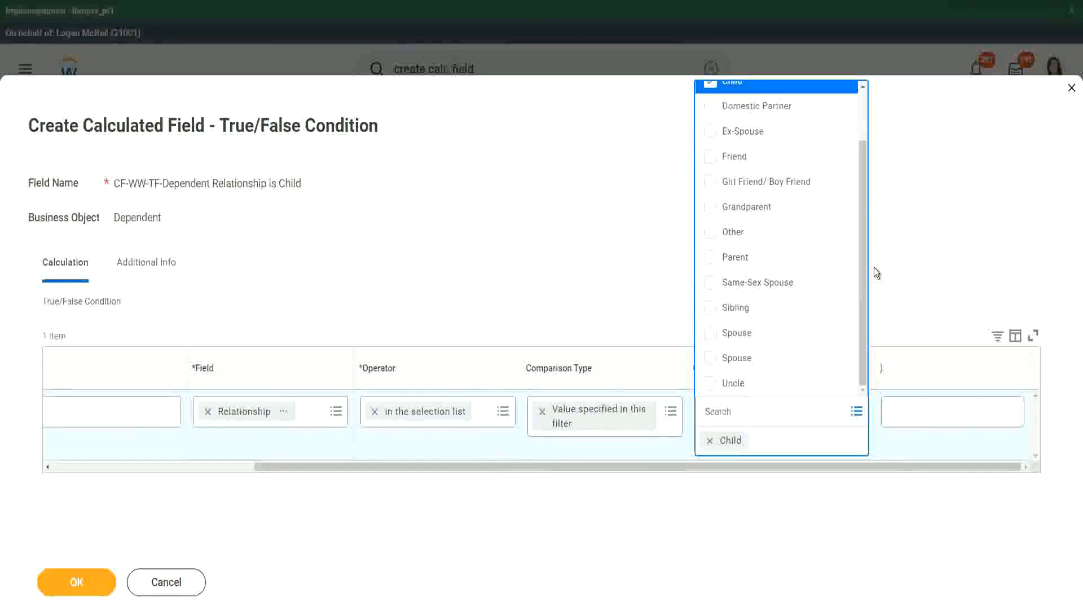
pyautogui.click(584, 254)
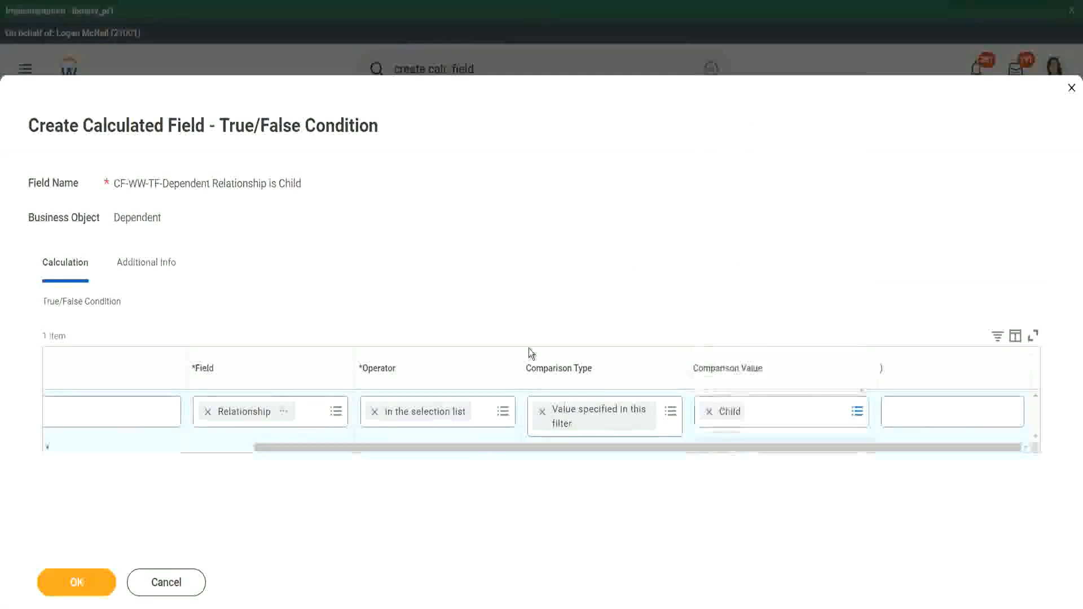
pyautogui.moveTo(305, 450); pyautogui.dragTo(77, 477)
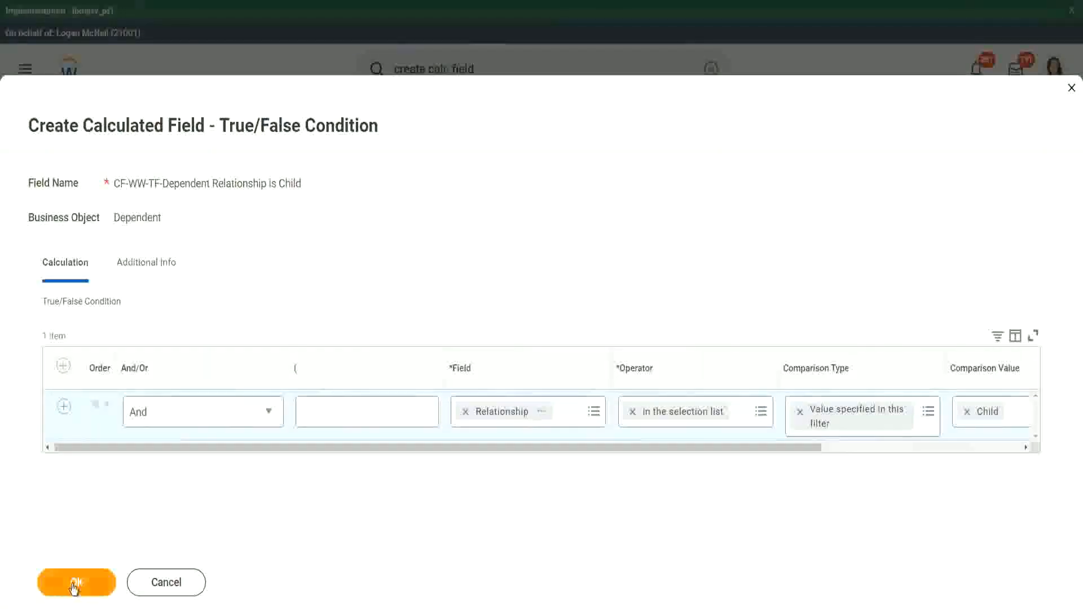
pyautogui.click(73, 586)
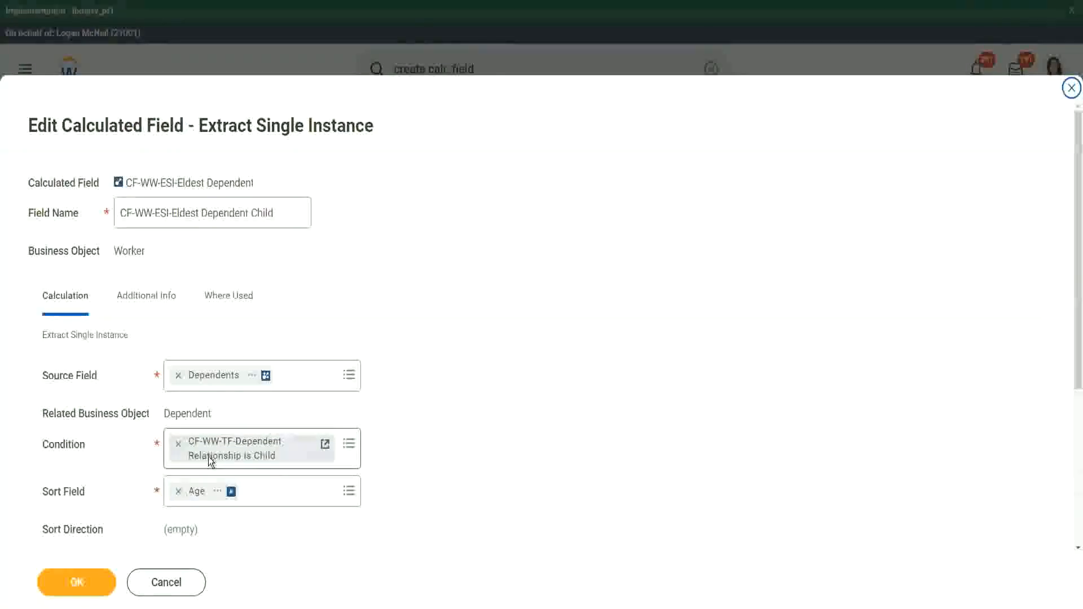
# Step: Save the Extract Single Instance field "CF-WW-ESI-Eldest Dependent Child" and copy its name
pyautogui.scroll(-3, 210, 457)
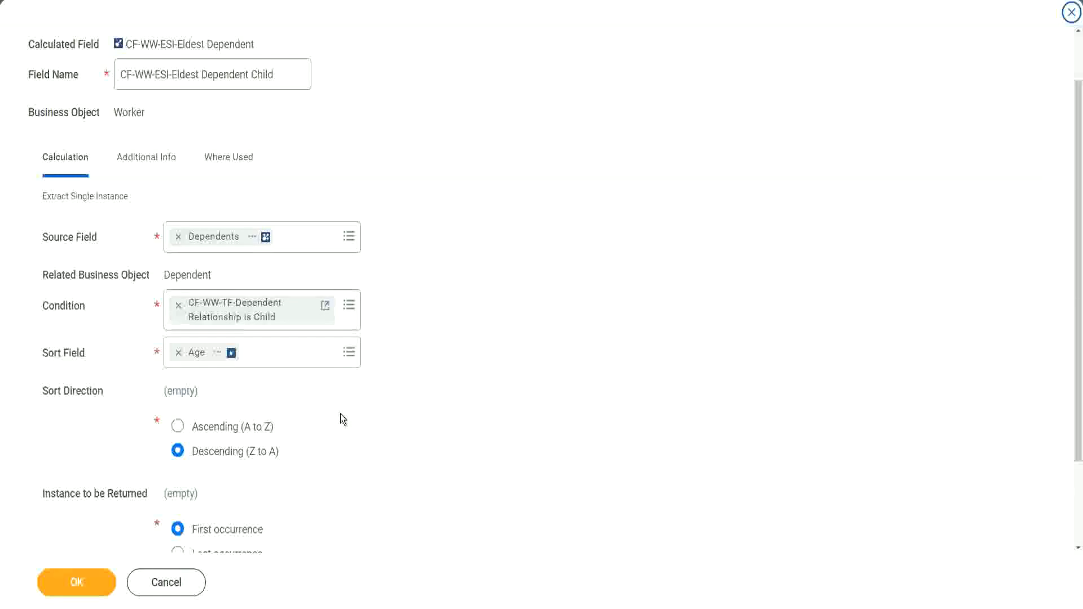
pyautogui.click(69, 586)
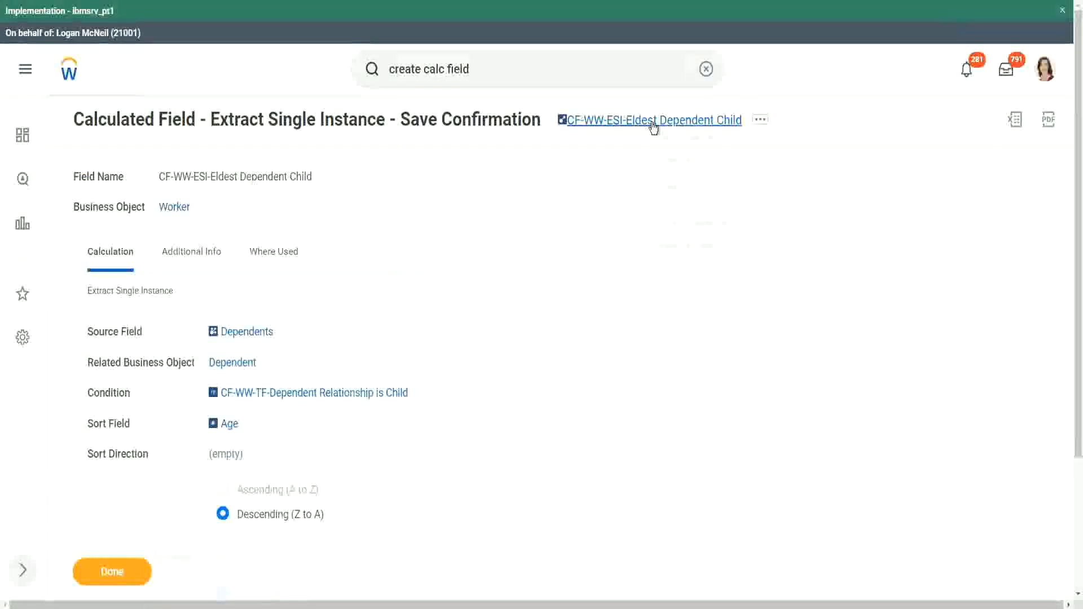
pyautogui.rightClick(654, 125)
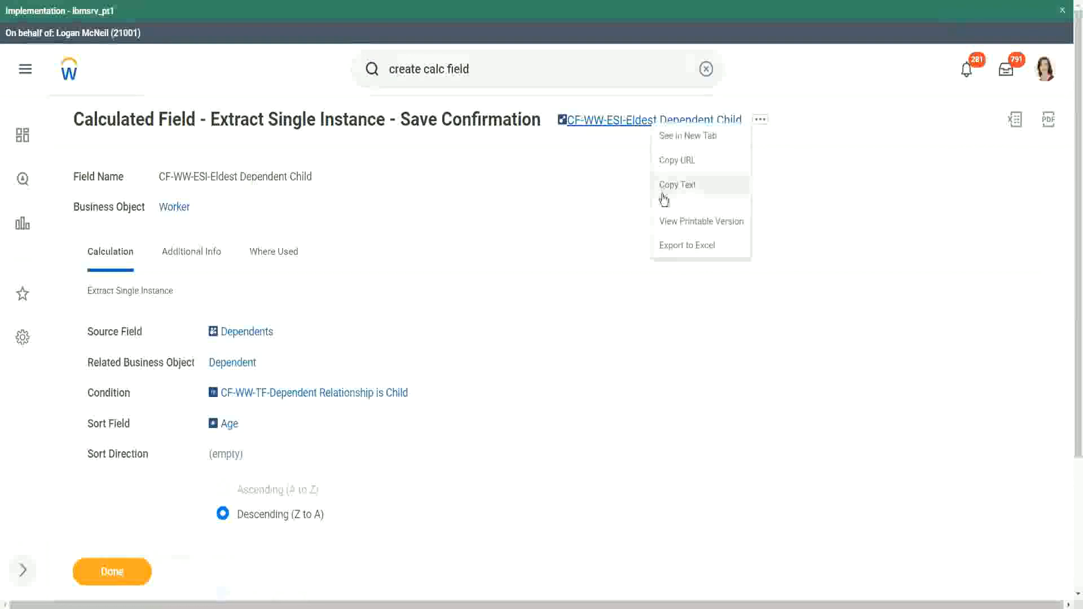
pyautogui.click(663, 194)
# Step: Switch to the WW Base Pay Details report and open its custom report definition for editing
pyautogui.click(482, 69)
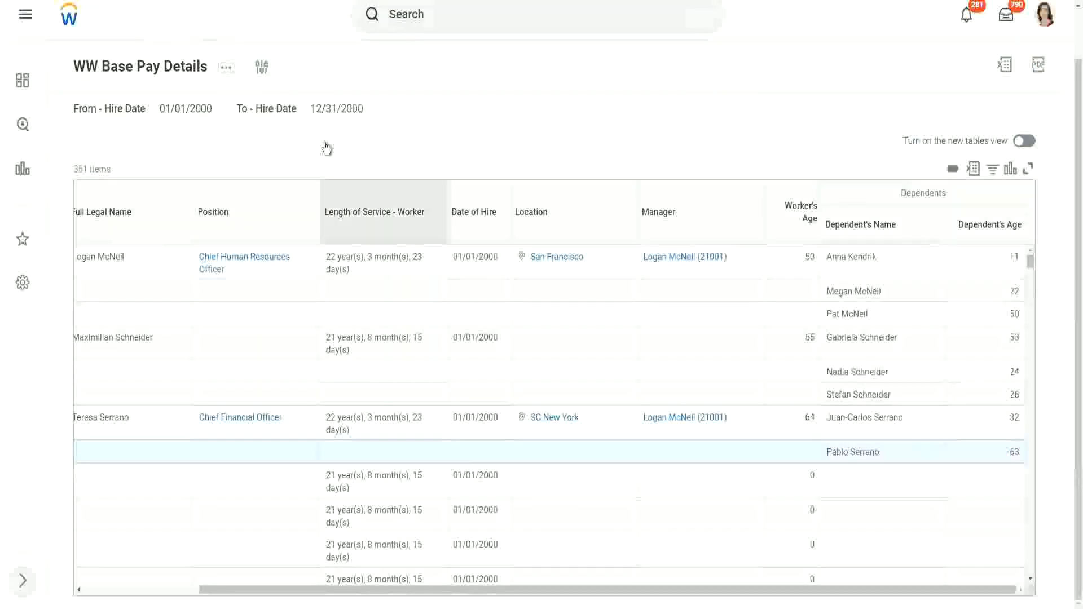
pyautogui.click(227, 68)
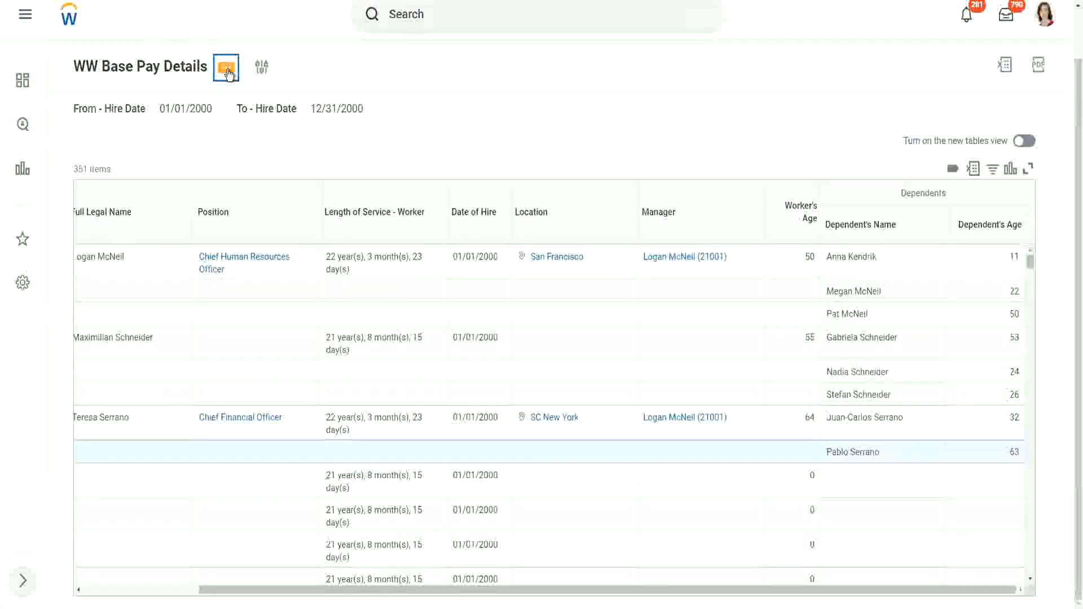
pyautogui.click(227, 70)
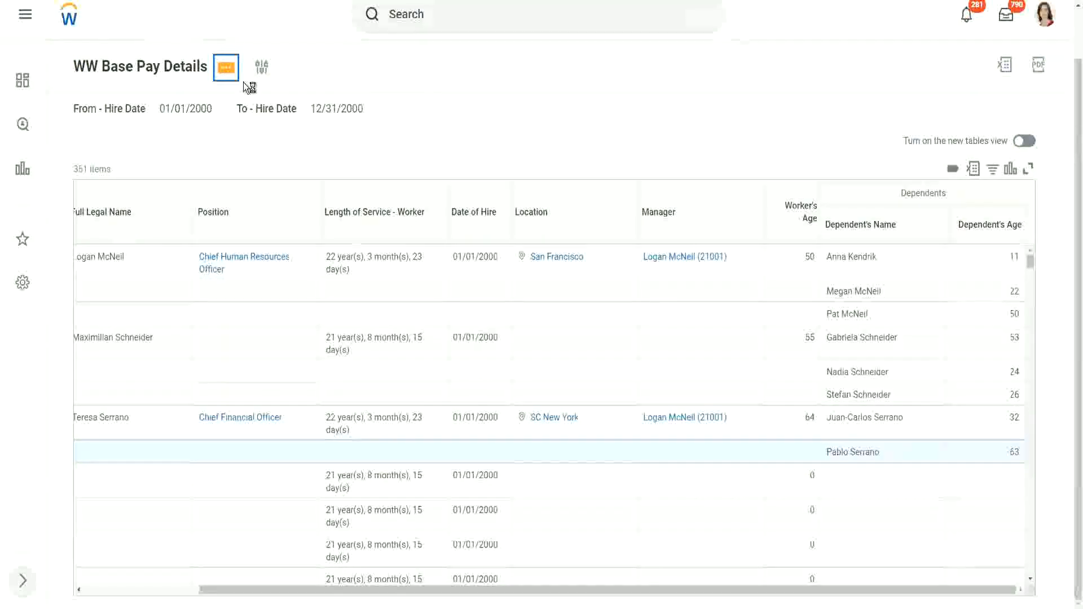
pyautogui.moveTo(295, 128)
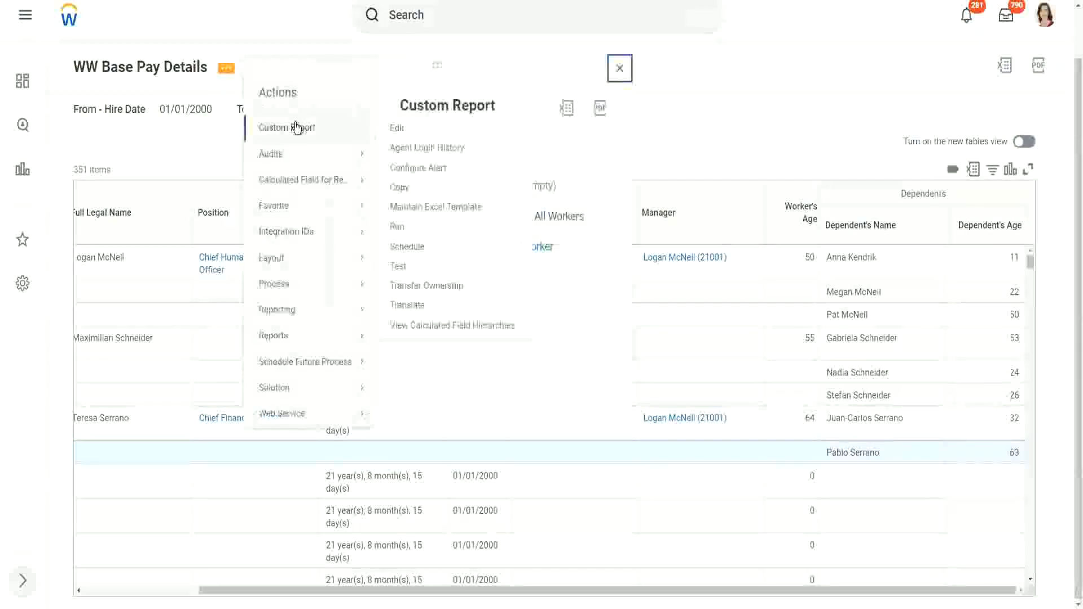
pyautogui.click(402, 129)
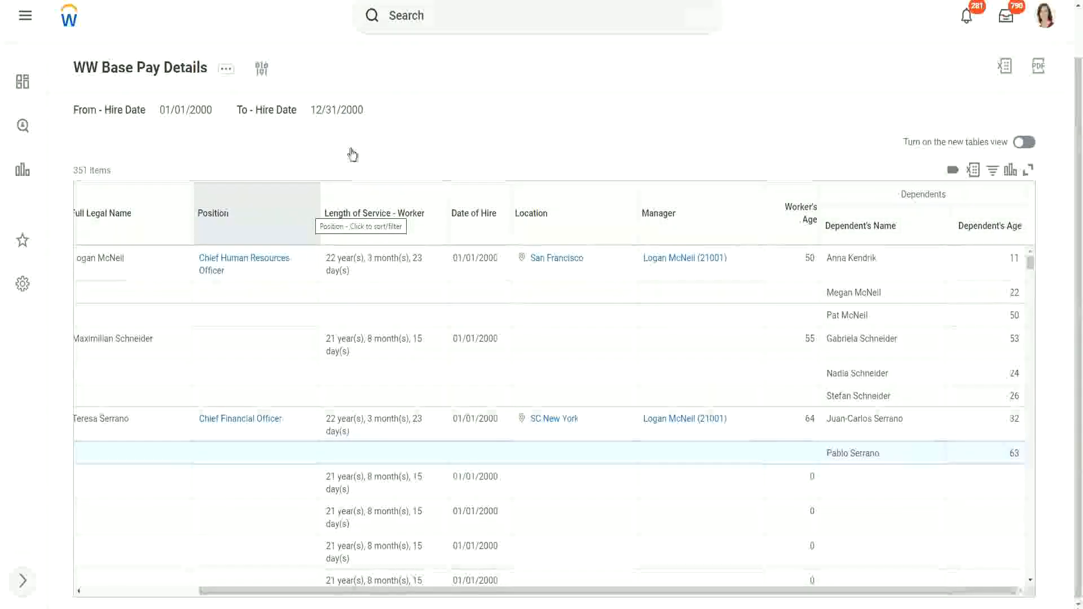
# Step: Insert a Worker row below Worker's Age in the report columns, using the field CF-WW-ESI-Eldest Dependent Child
pyautogui.click(225, 72)
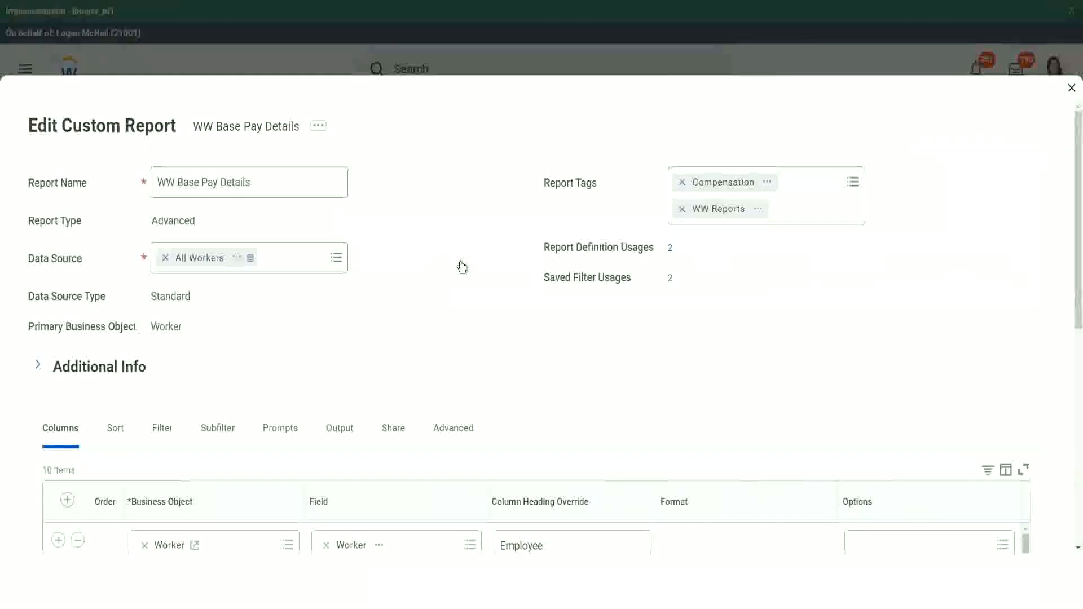
pyautogui.scroll(-5, 462, 267)
pyautogui.scroll(-3, 305, 411)
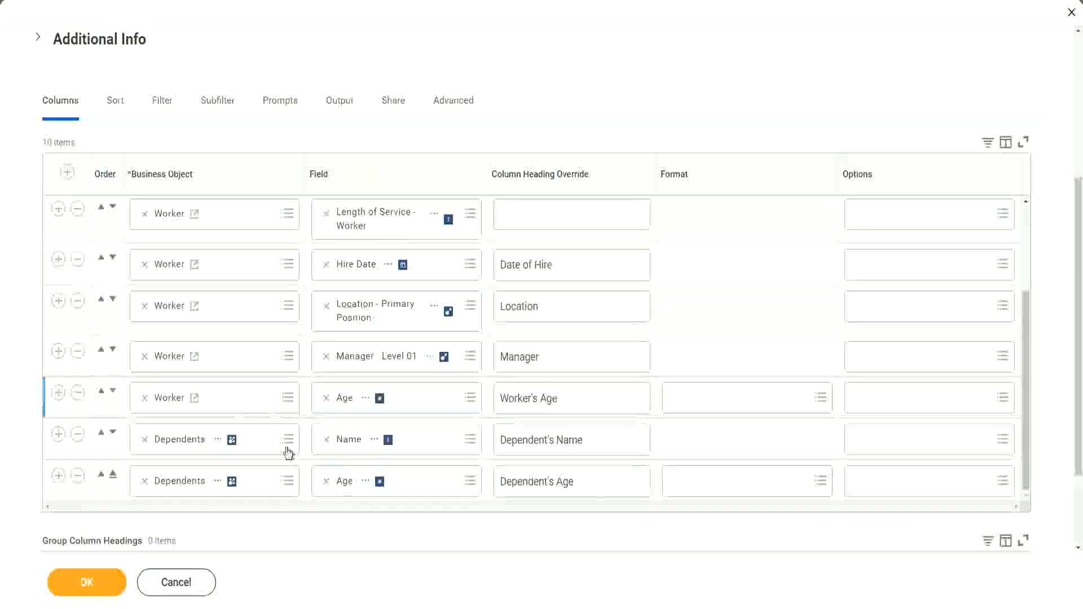
pyautogui.click(59, 399)
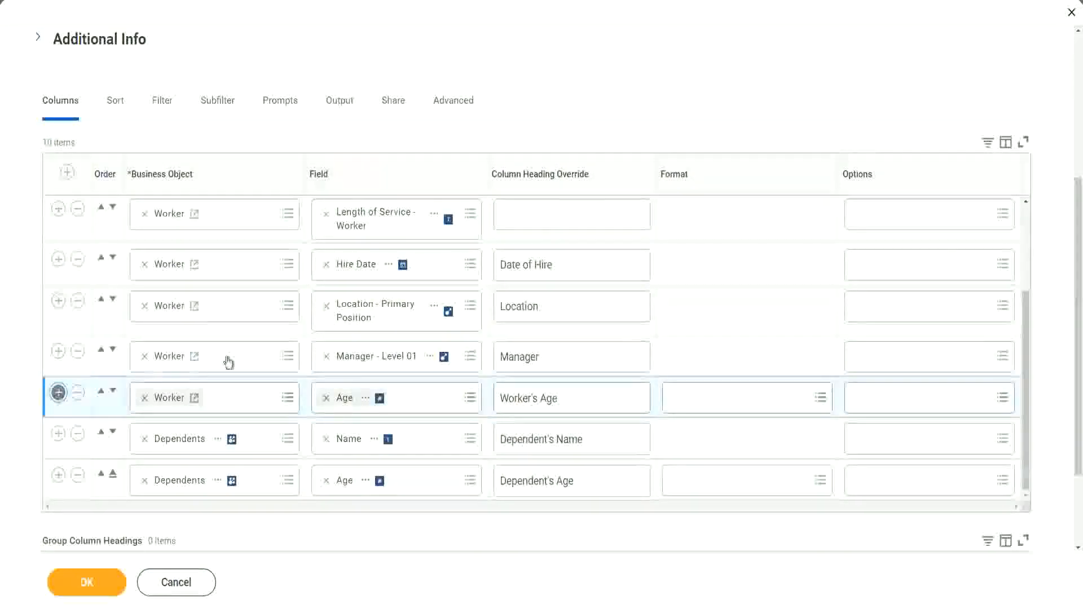
pyautogui.scroll(-1, 273, 305)
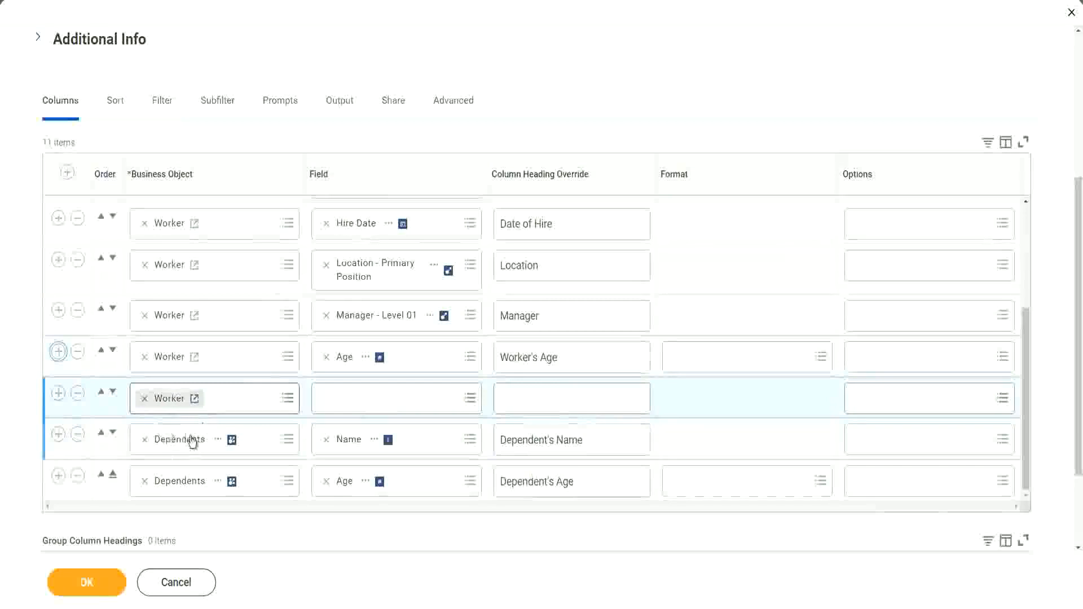
pyautogui.click(357, 392)
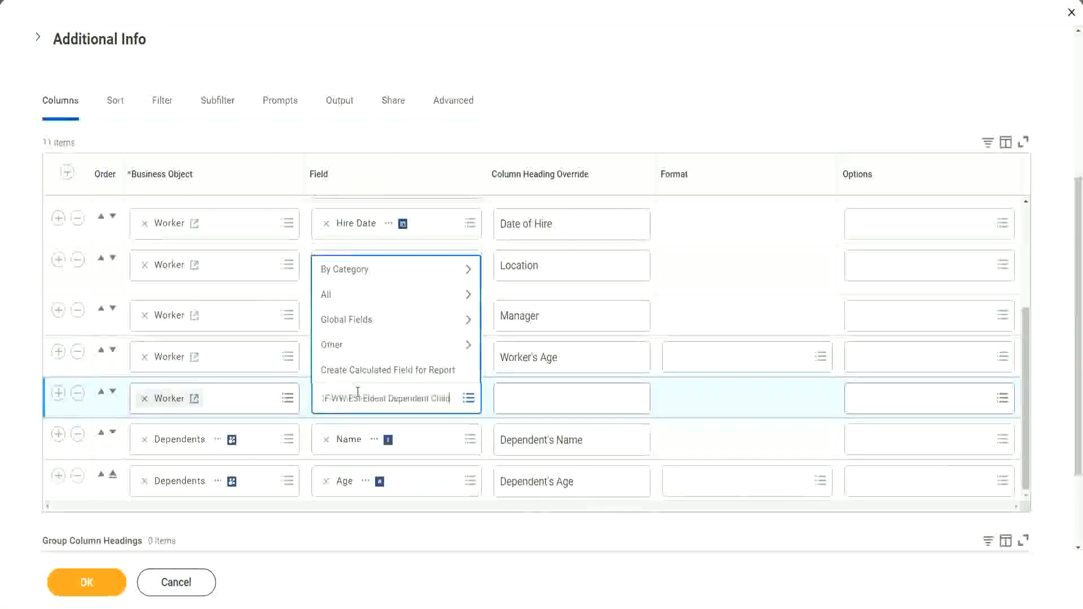
pyautogui.hotkey('ctrl', 'v')
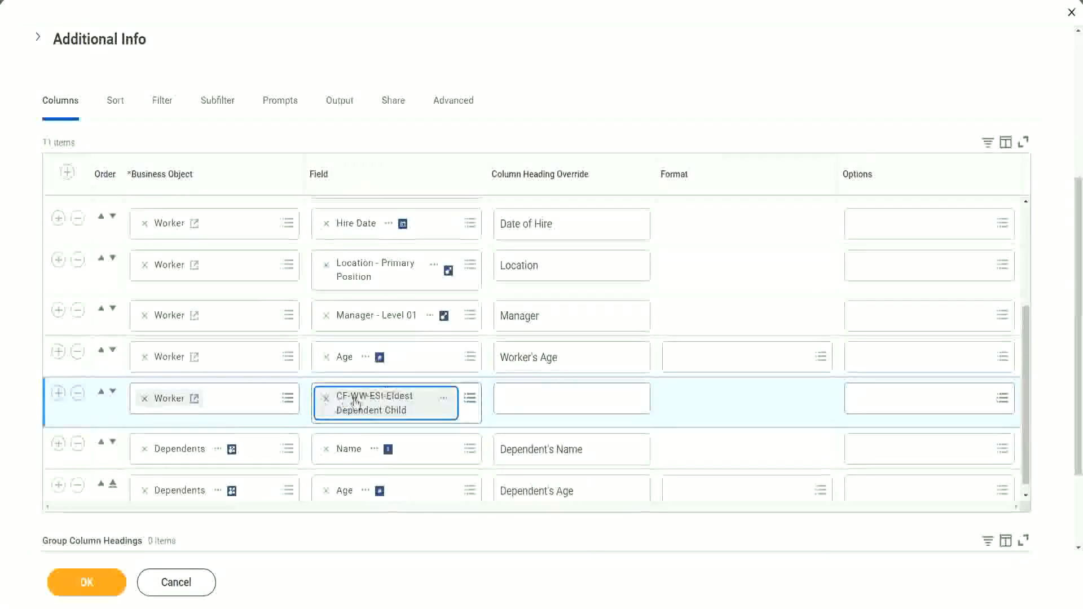
# Step: Set the new column's heading override to "Eldest Dependent Child" and save the report definition
pyautogui.click(523, 400)
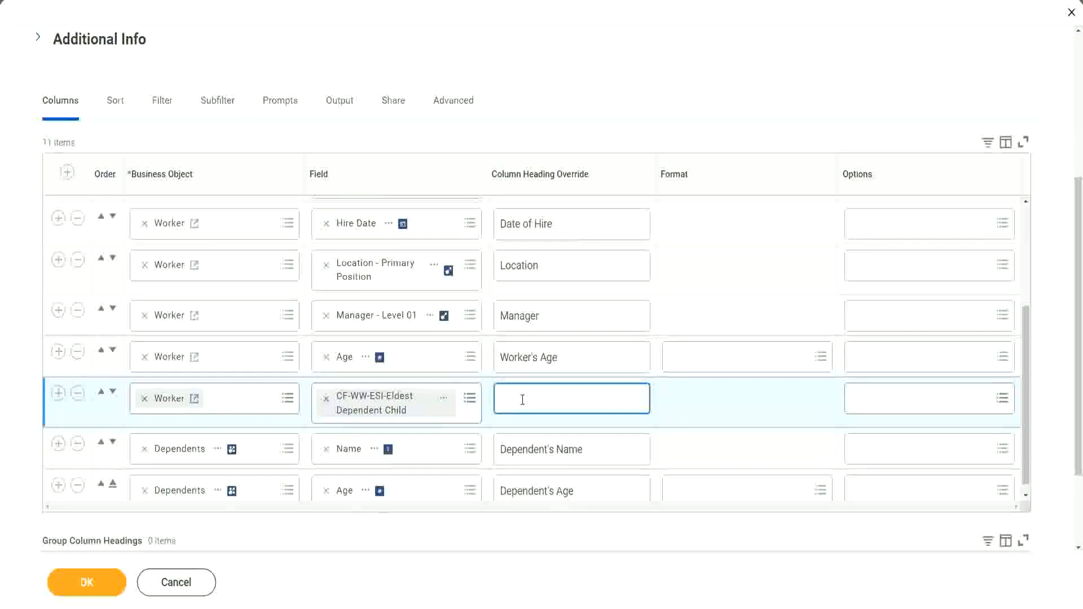
pyautogui.write('Eld')
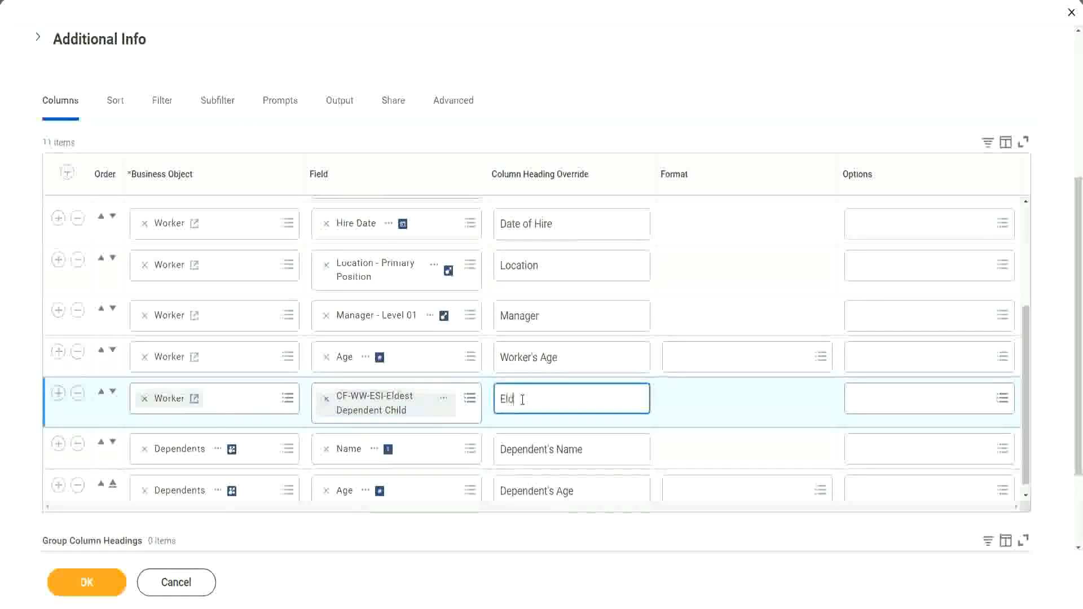
pyautogui.write('est De')
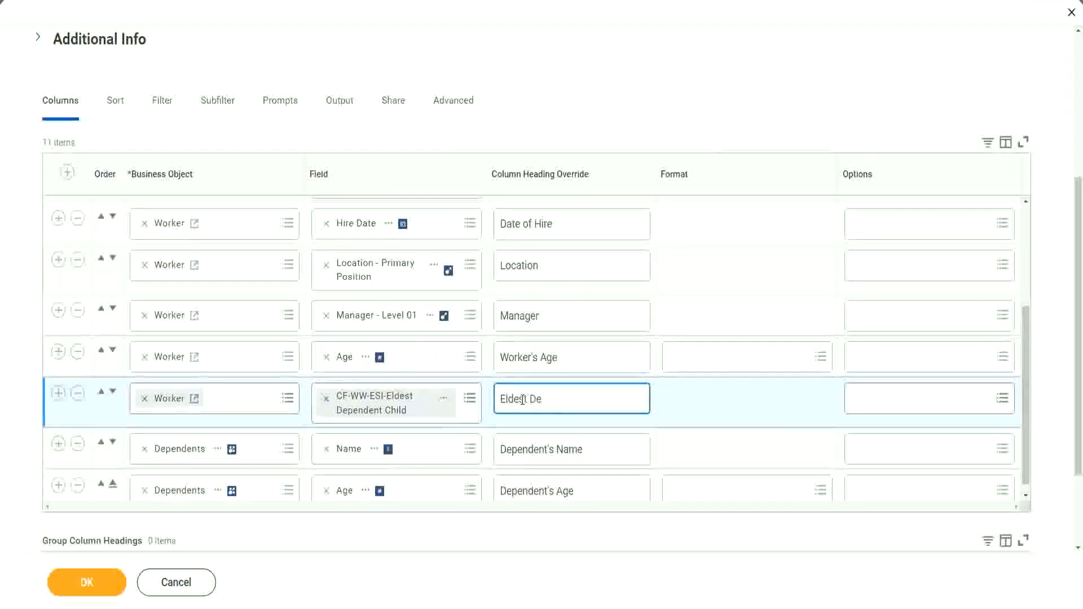
pyautogui.write('penden')
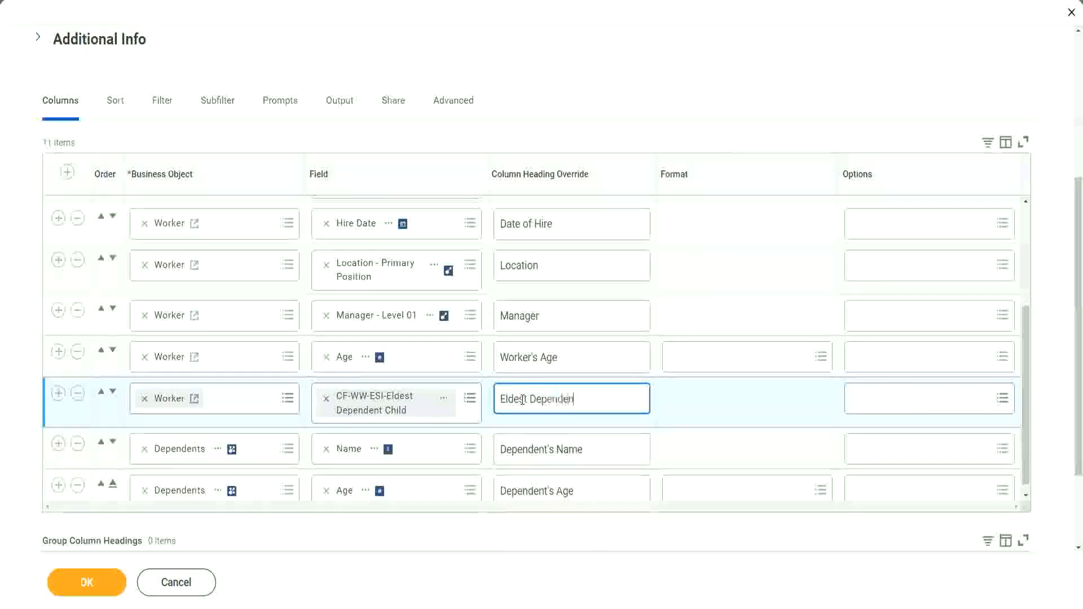
pyautogui.write('t Child')
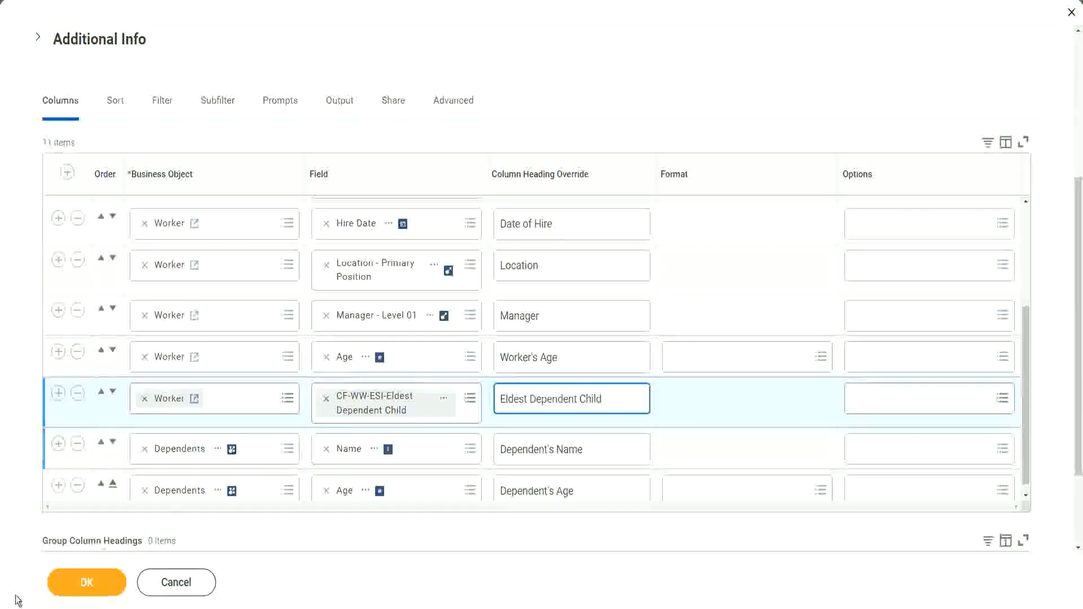
pyautogui.click(134, 510)
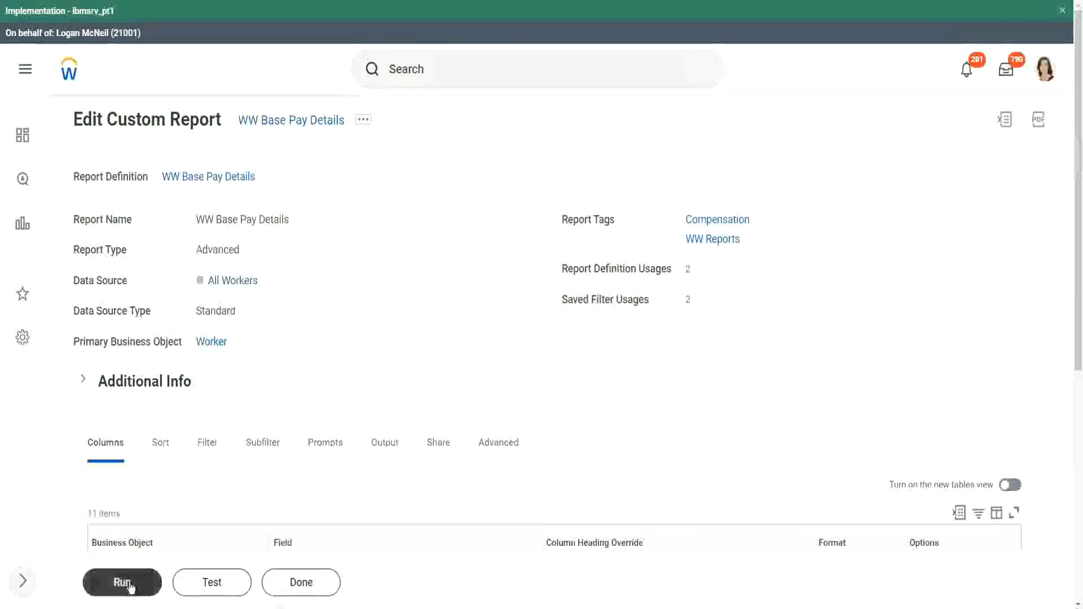
# Step: Run the WW Base Pay Details report for hire dates from 01/01/2000 to 12/31/2000
pyautogui.click(121, 583)
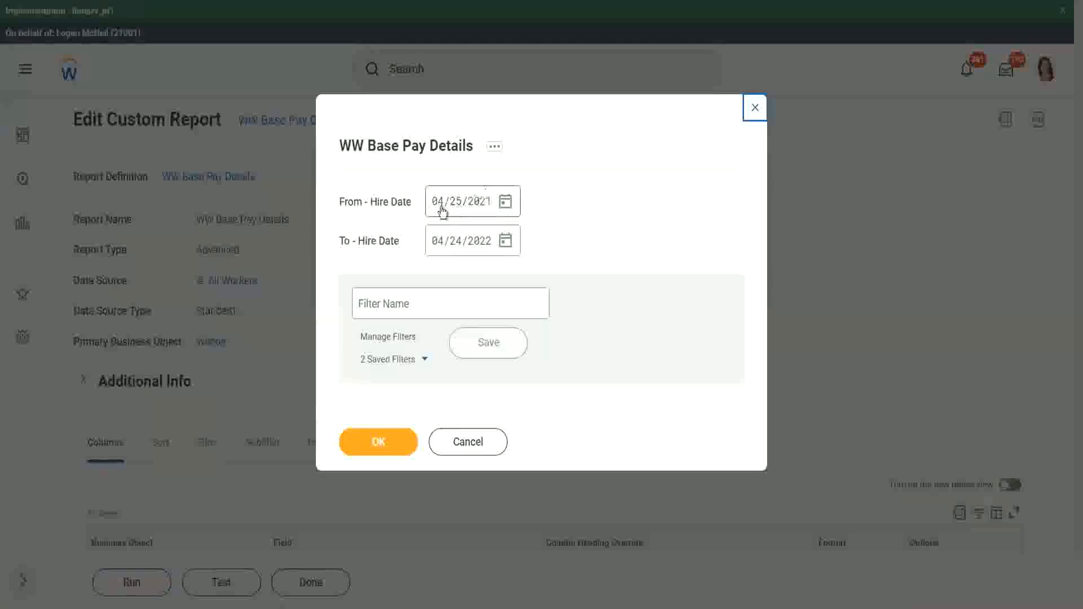
pyautogui.click(437, 209)
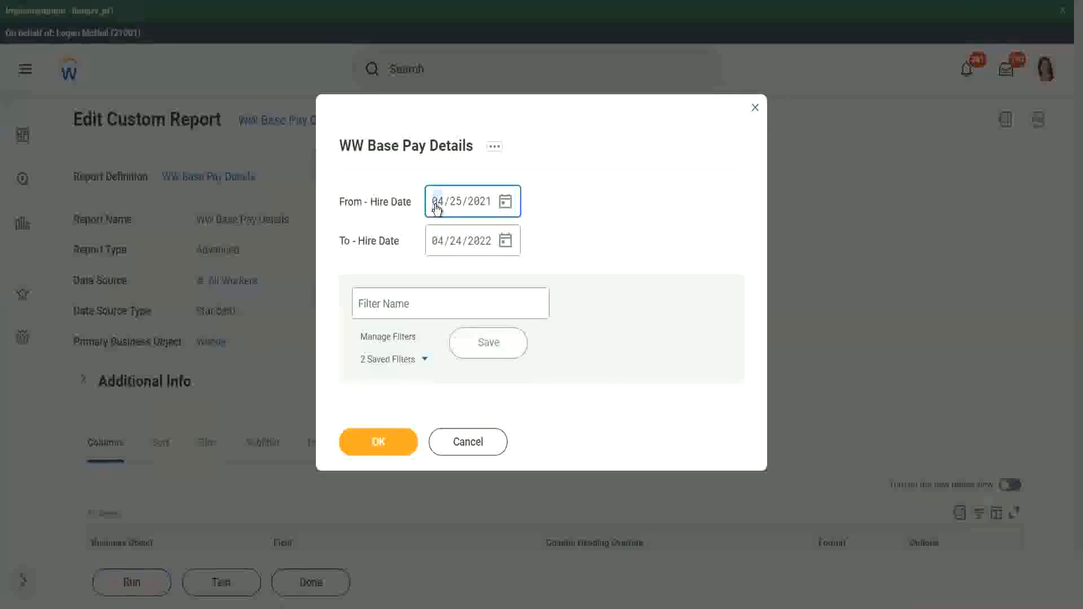
pyautogui.write('0101')
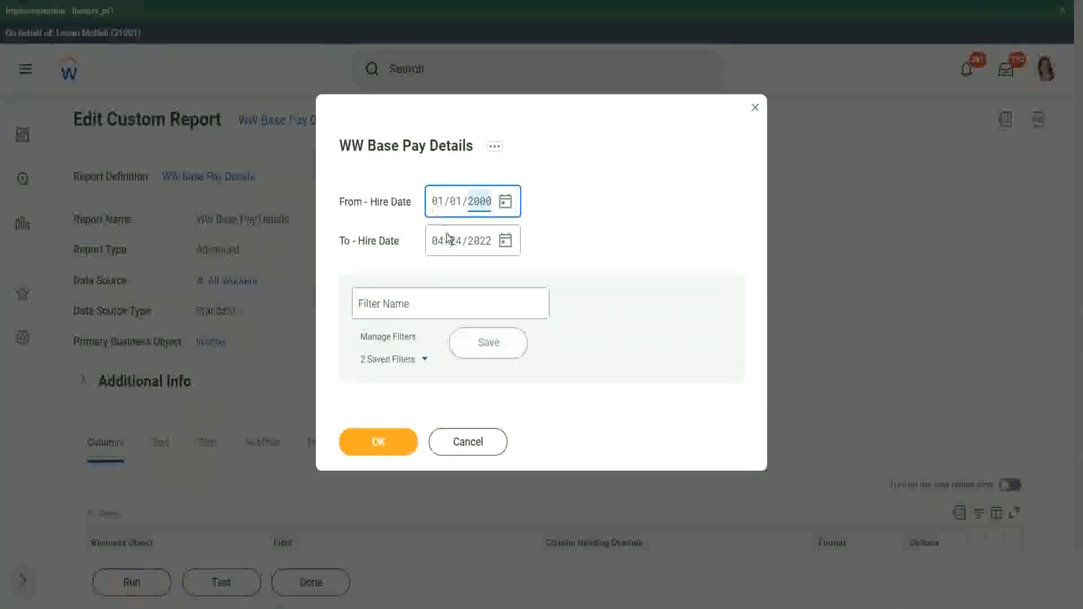
pyautogui.click(438, 248)
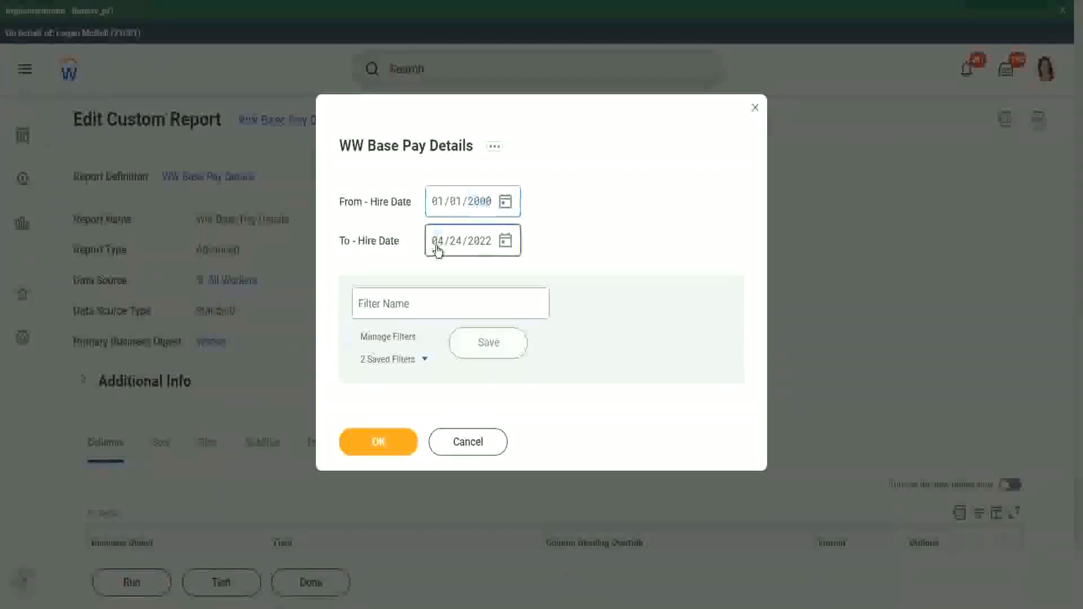
pyautogui.write('1231')
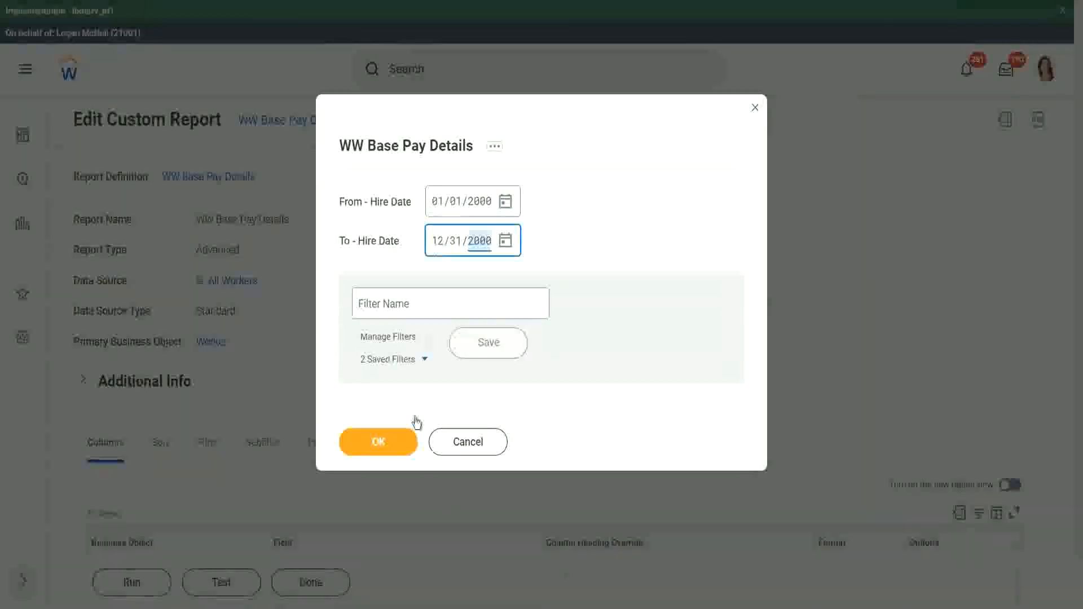
pyautogui.click(393, 444)
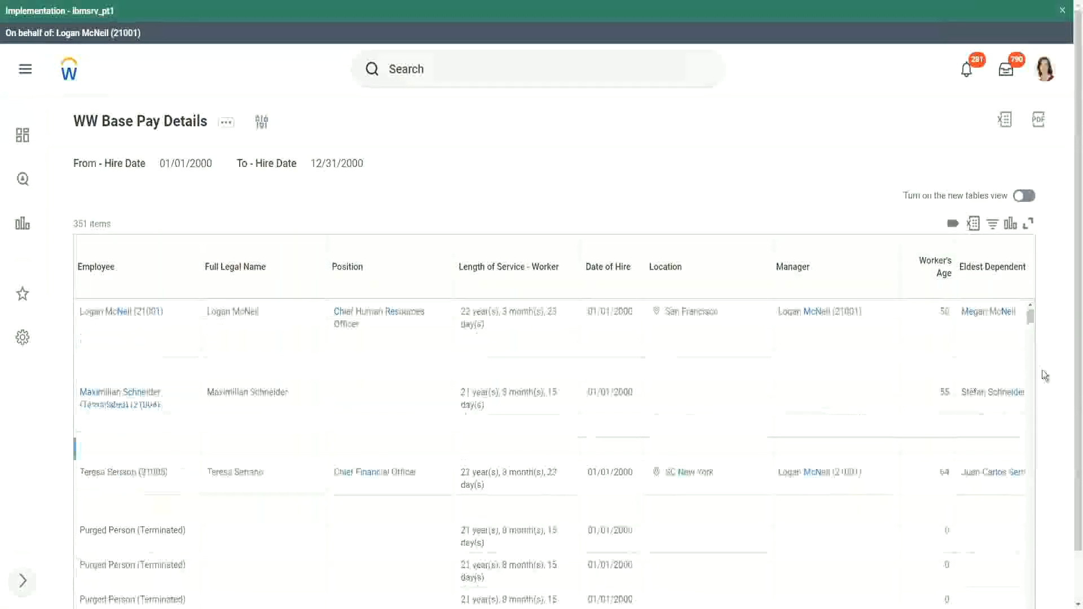
# Step: Compare the first worker's Eldest Dependent Child value with the names and ages listed under Dependents
pyautogui.moveTo(1078, 413); pyautogui.dragTo(1066, 480)
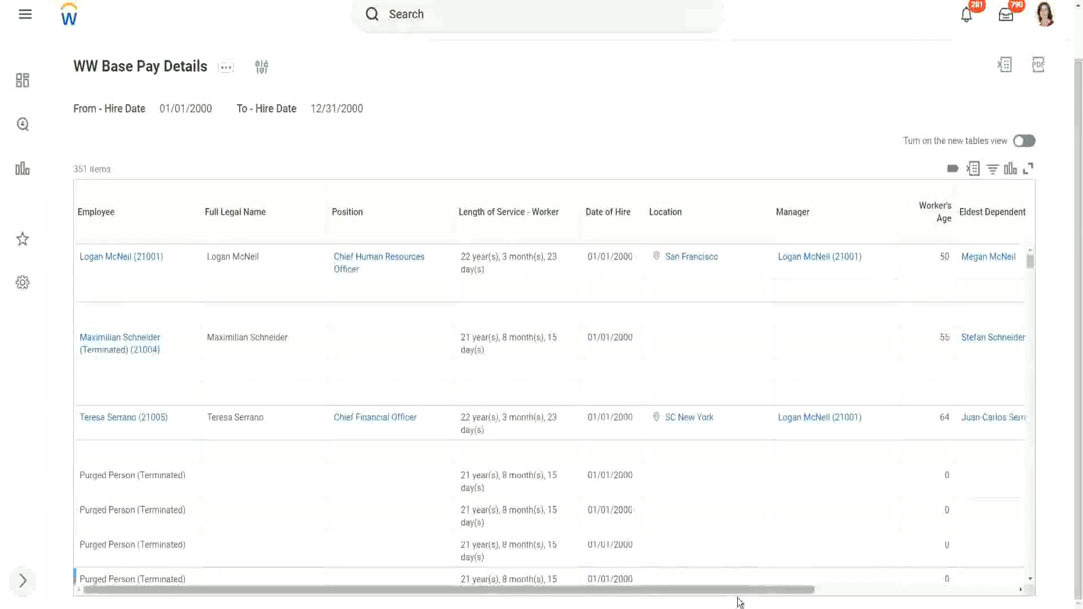
pyautogui.moveTo(755, 592); pyautogui.dragTo(995, 603)
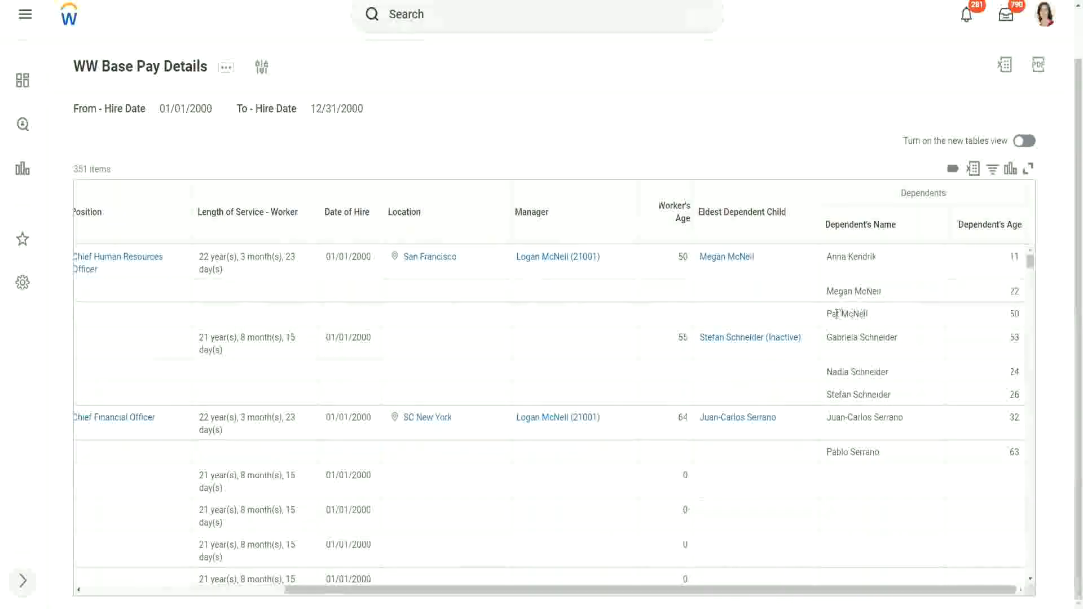
pyautogui.moveTo(828, 316); pyautogui.dragTo(883, 298)
pyautogui.moveTo(828, 257); pyautogui.dragTo(876, 262)
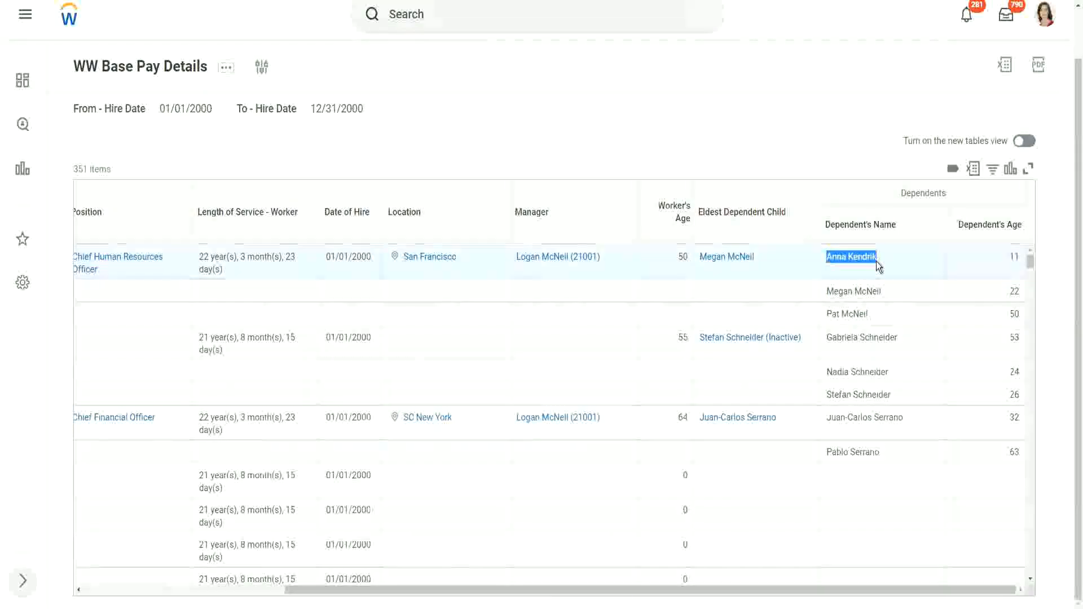
pyautogui.click(860, 253)
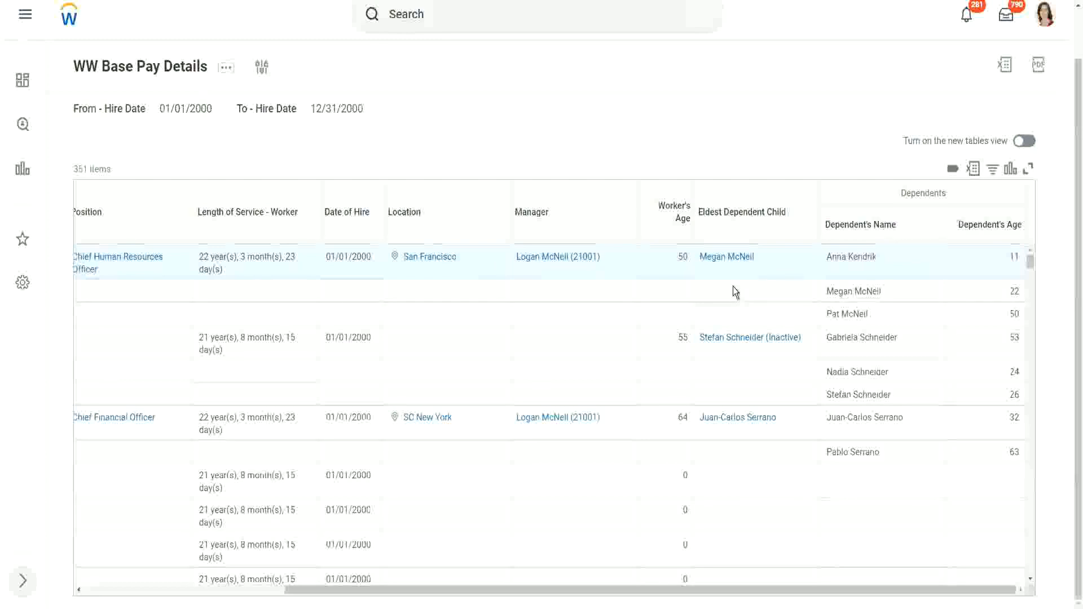
# Step: View the first worker's eldest dependent child record in a new tab, check its relationship and age, and return to the report
pyautogui.rightClick(724, 257)
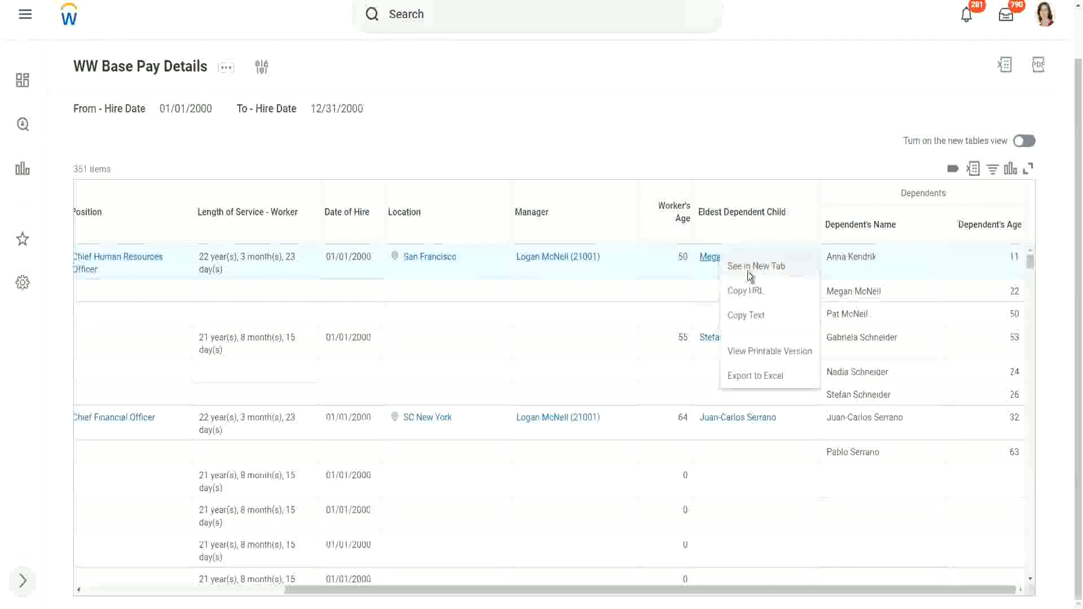
pyautogui.click(750, 268)
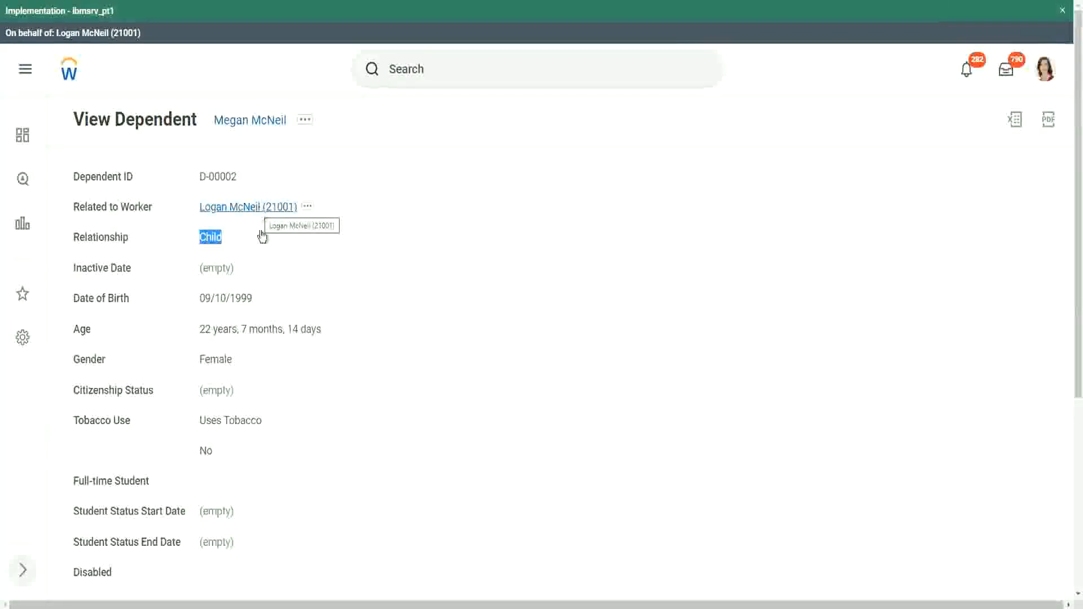
pyautogui.click(319, 326)
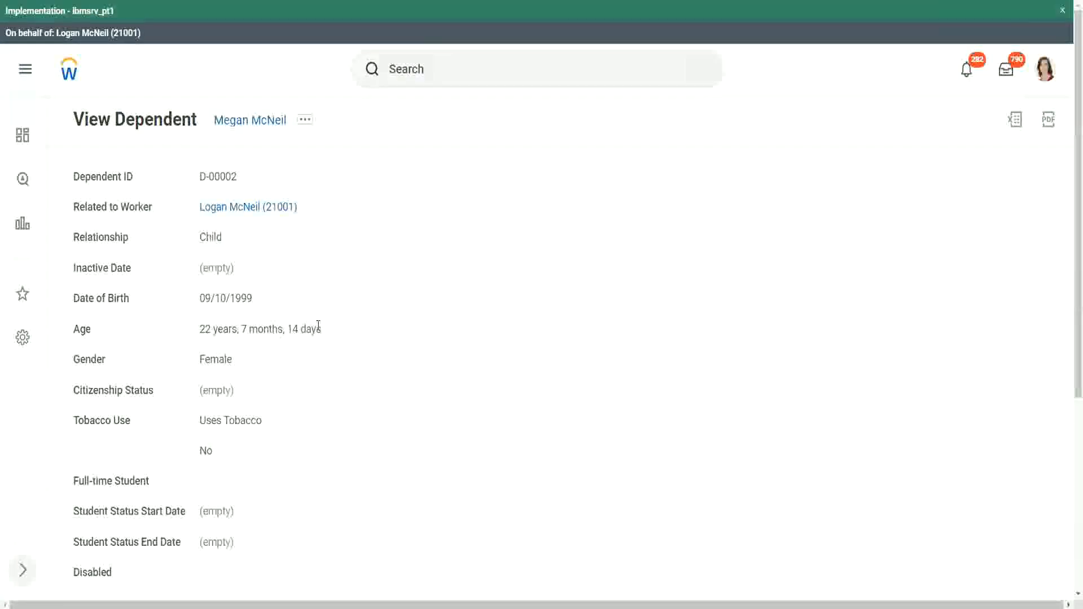
pyautogui.scroll(-3, 304, 368)
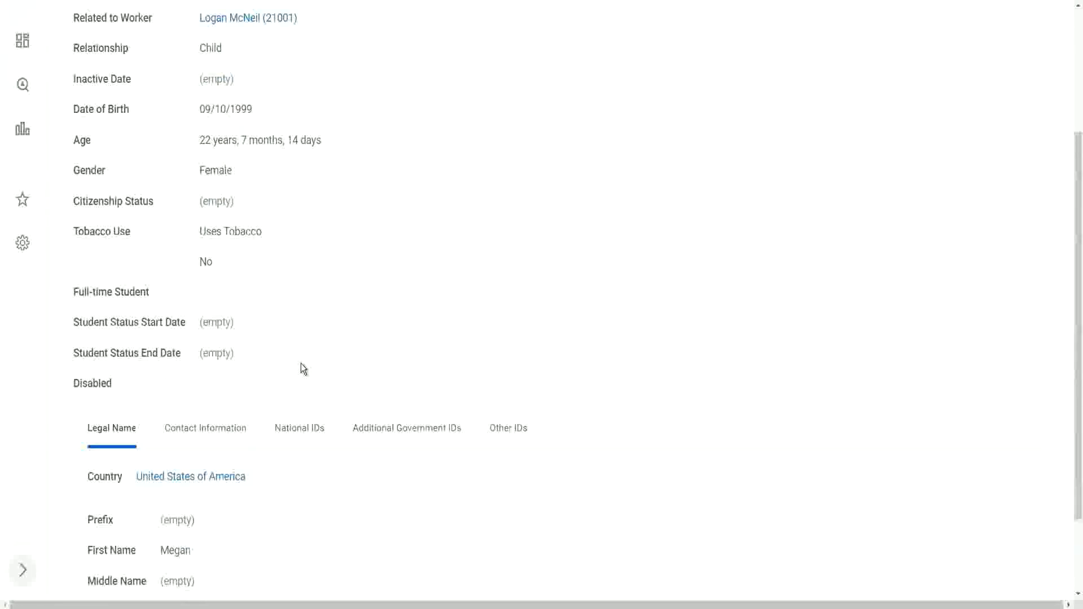
pyautogui.scroll(-2, 303, 368)
pyautogui.scroll(5, 307, 149)
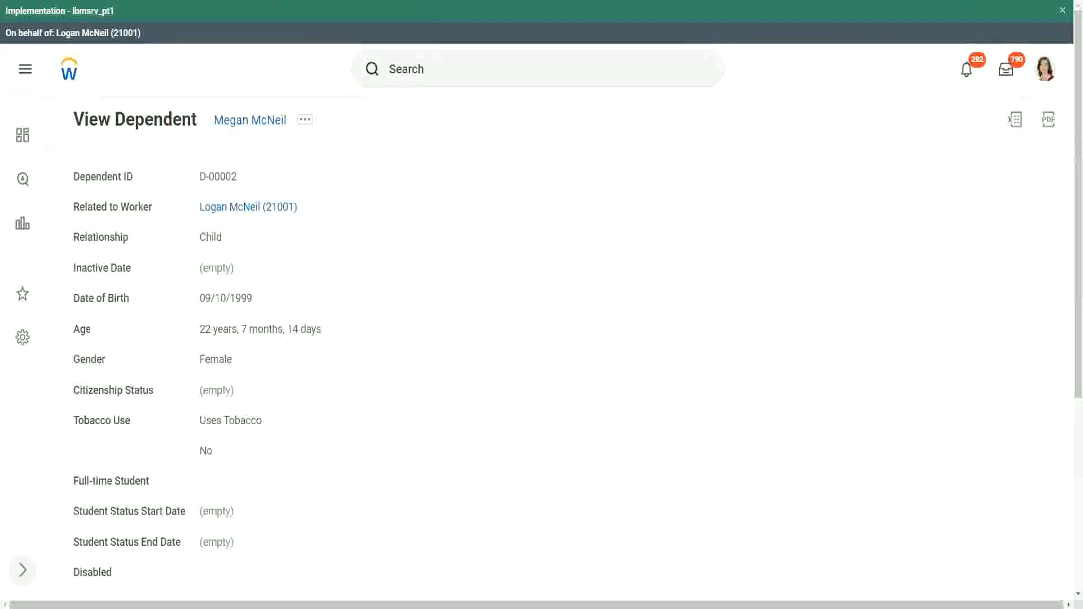
pyautogui.click(307, 1)
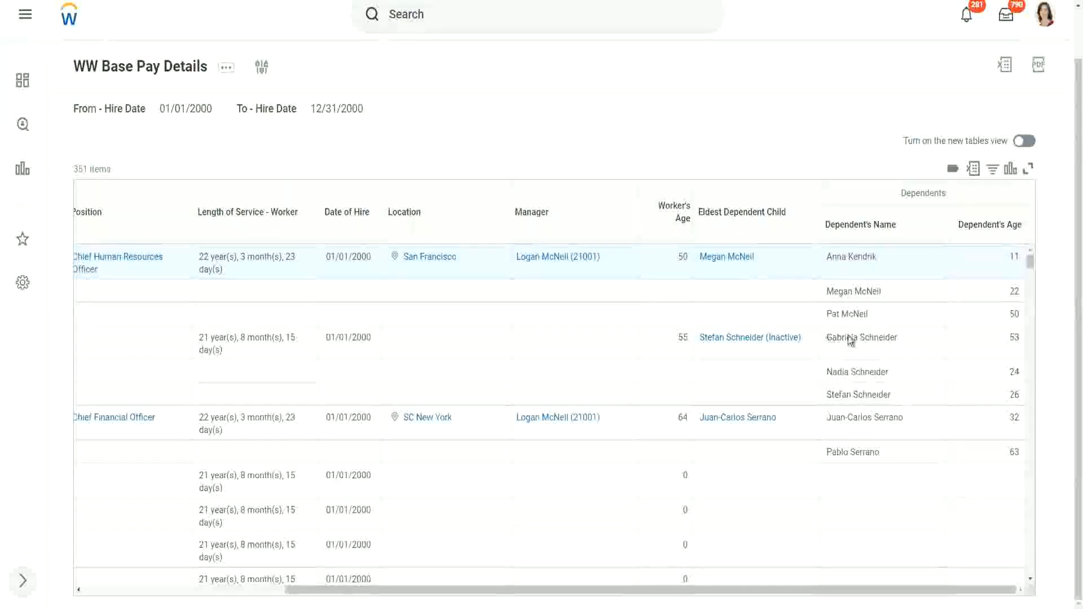
# Step: Compare the Eldest Dependent Child values of the second and third workers with their listed dependents and ages
pyautogui.moveTo(826, 339); pyautogui.dragTo(899, 339)
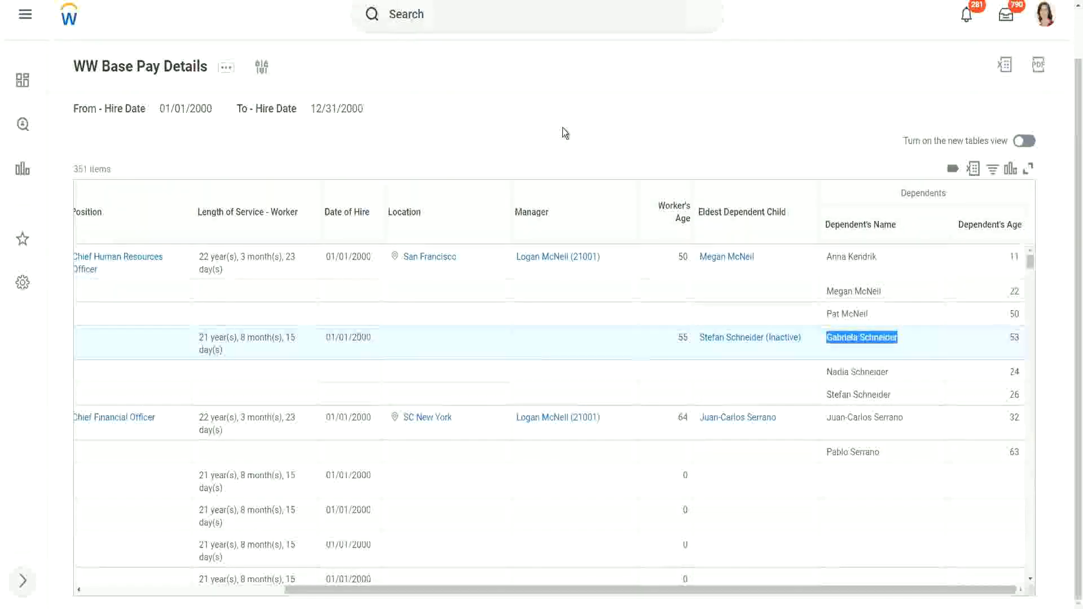
pyautogui.click(545, 135)
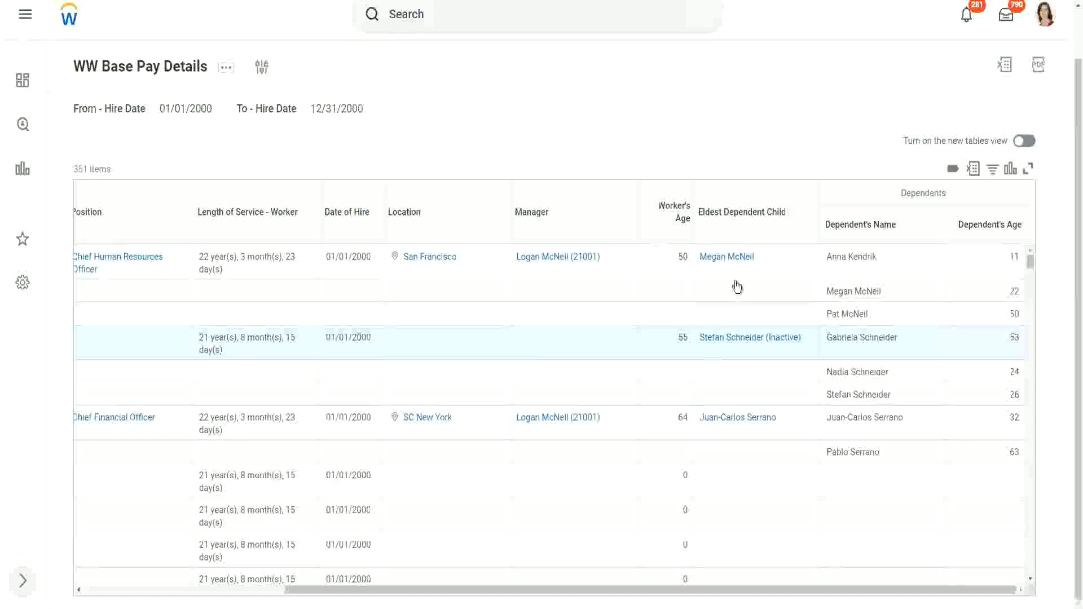
pyautogui.scroll(-2, 862, 399)
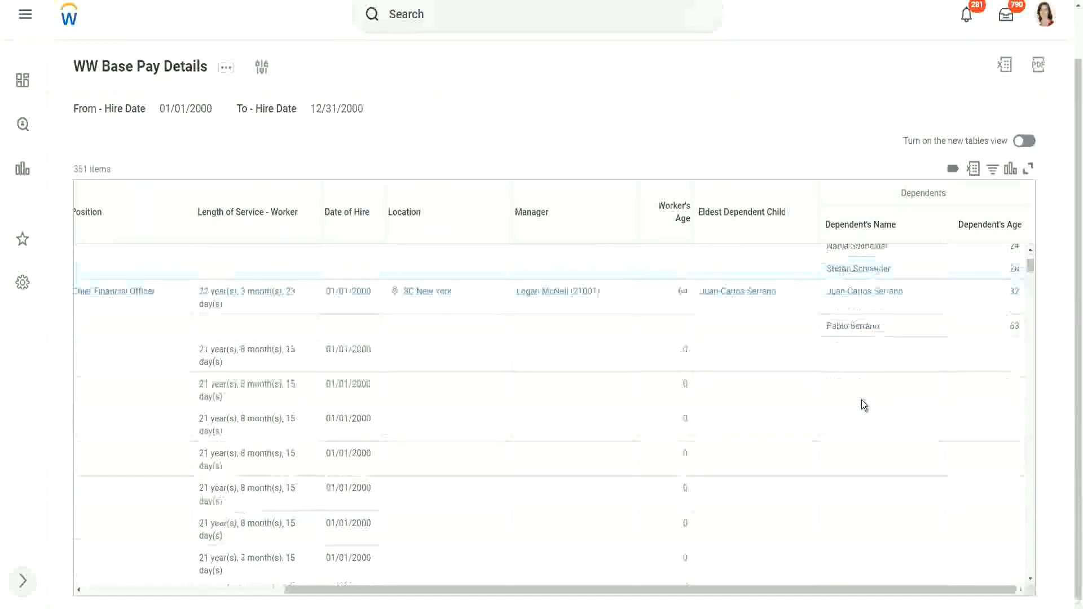
pyautogui.scroll(2, 862, 401)
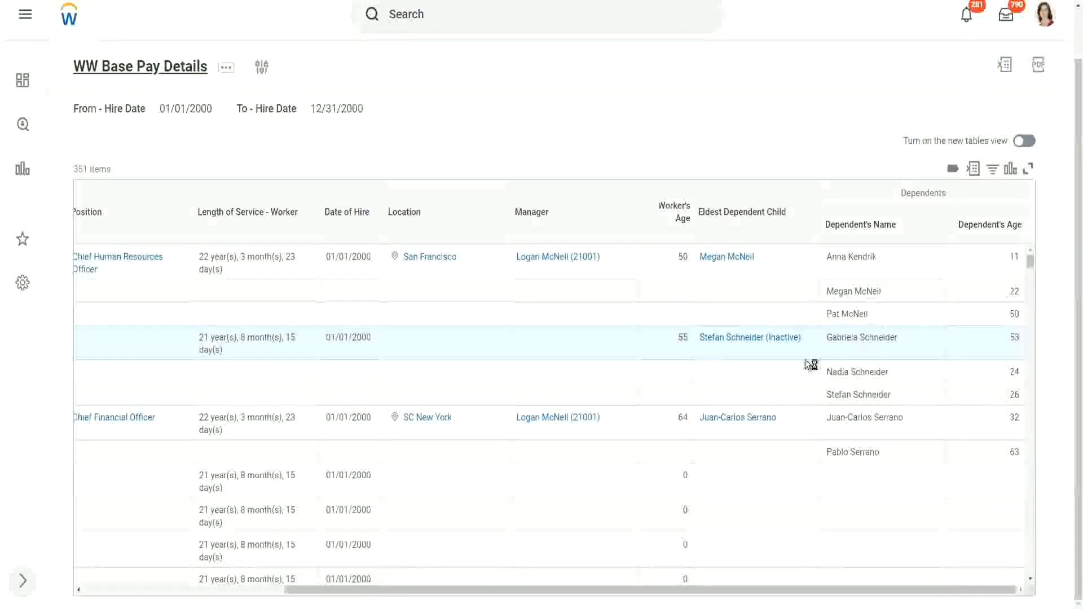
# Step: Return to the WW Base Pay Details report definition and open it for editing
pyautogui.scroll(-2, 812, 406)
pyautogui.scroll(-1, 757, 435)
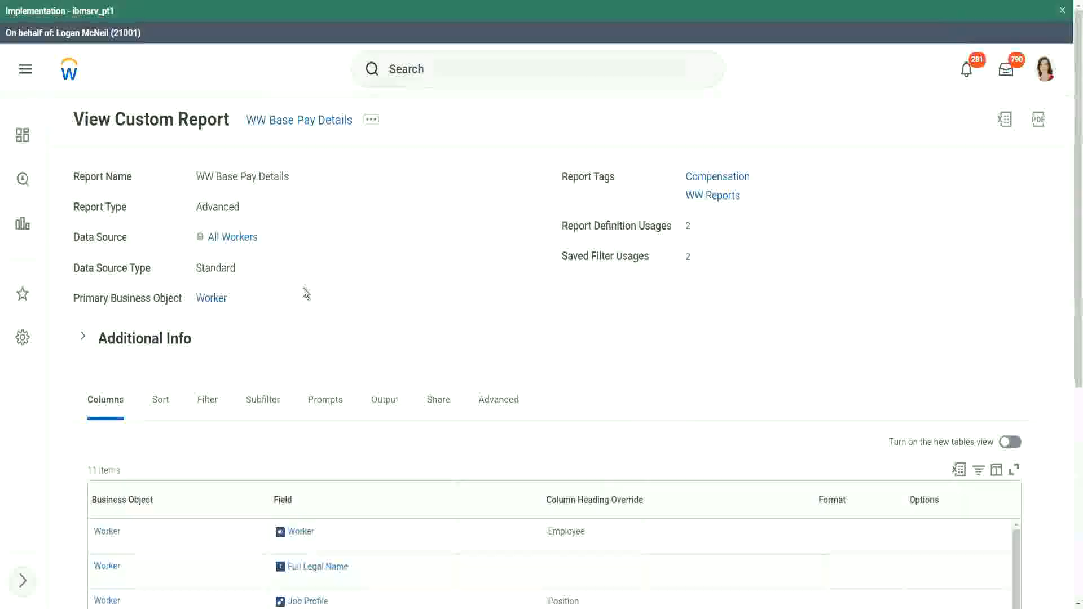
pyautogui.click(373, 123)
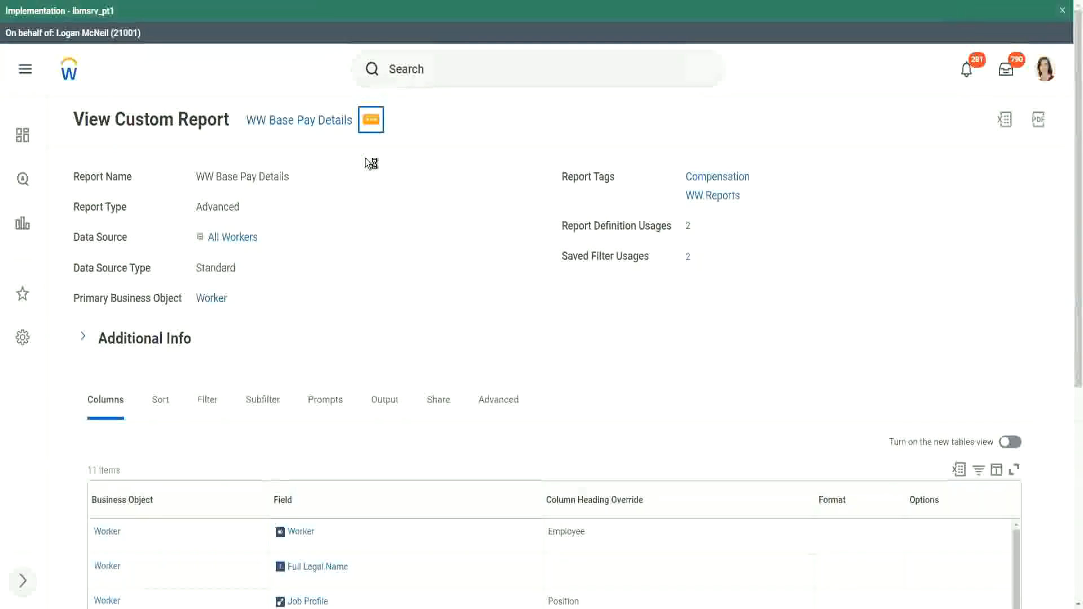
pyautogui.moveTo(432, 185)
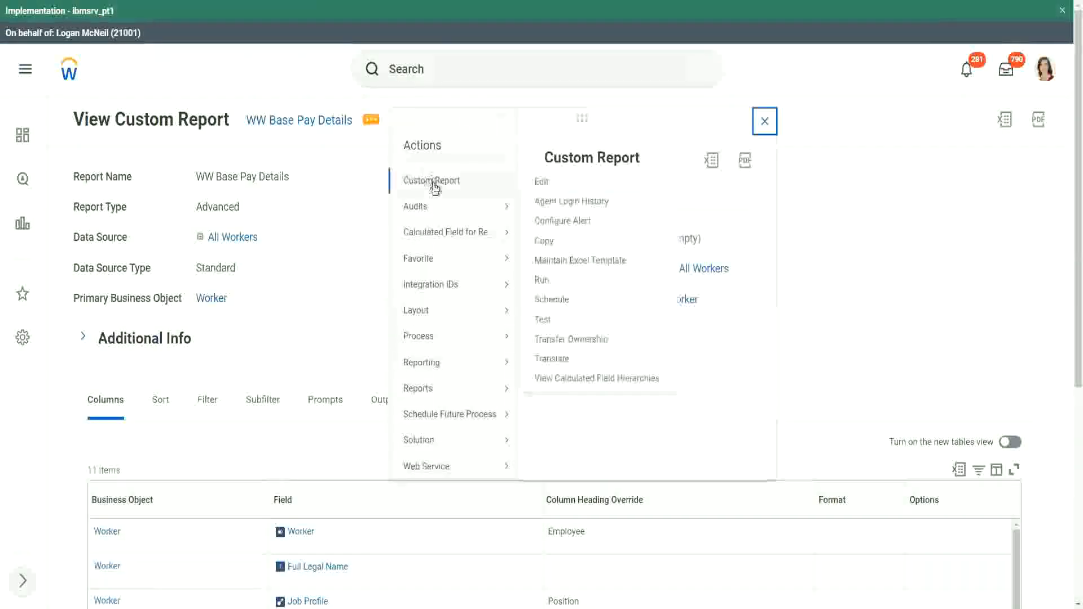
pyautogui.click(543, 182)
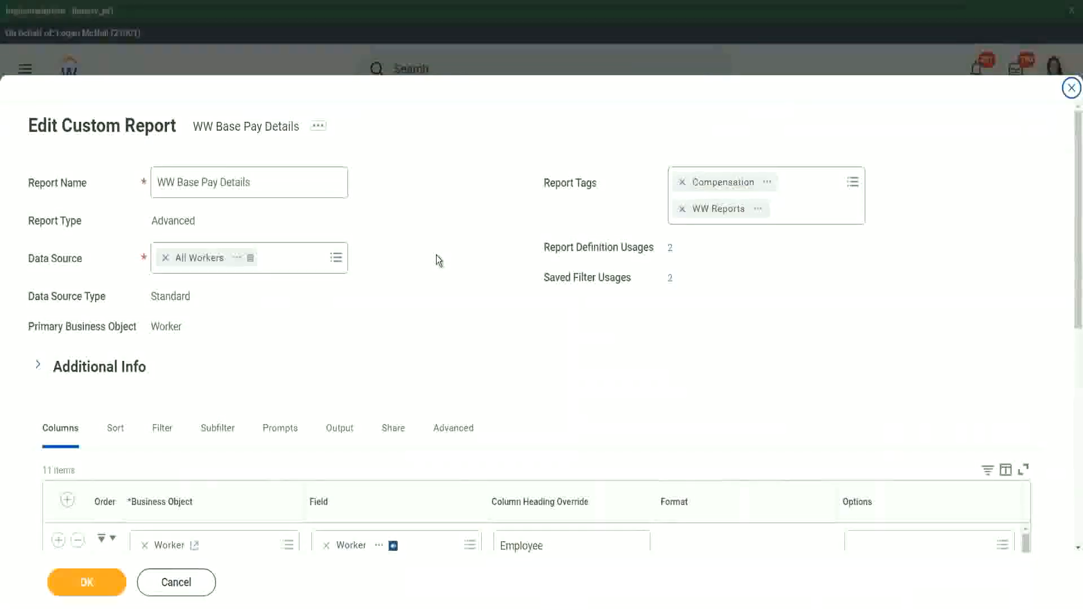
# Step: Add an And filter condition on instances below the Employee condition, using the report field CF-WW-ESI-Eldest Dependent Child
pyautogui.scroll(-4, 439, 261)
pyautogui.scroll(-1, 438, 261)
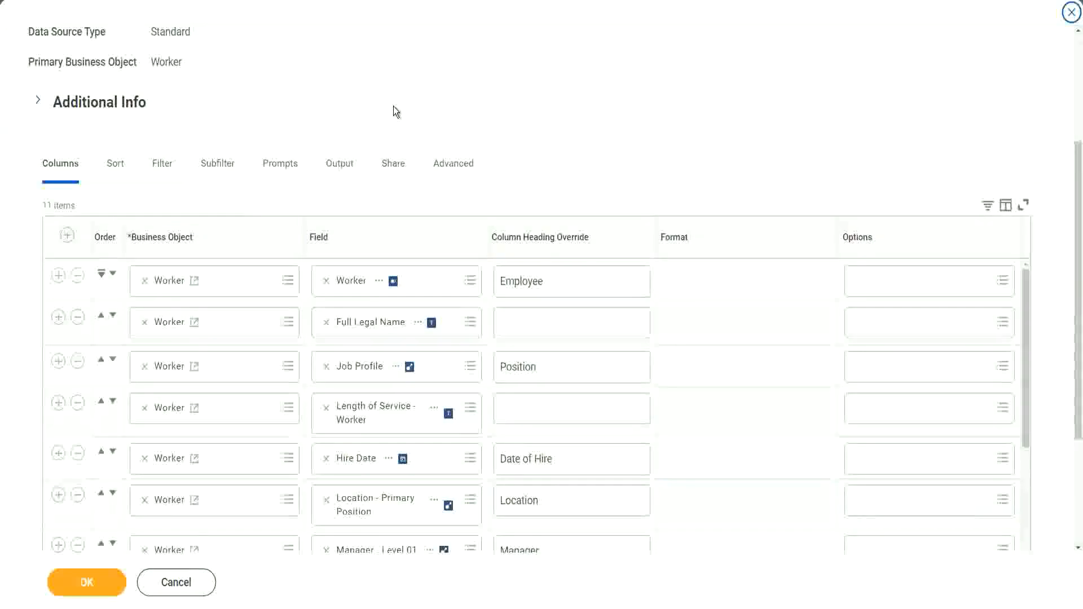
pyautogui.scroll(-3, 394, 106)
pyautogui.scroll(-3, 521, 258)
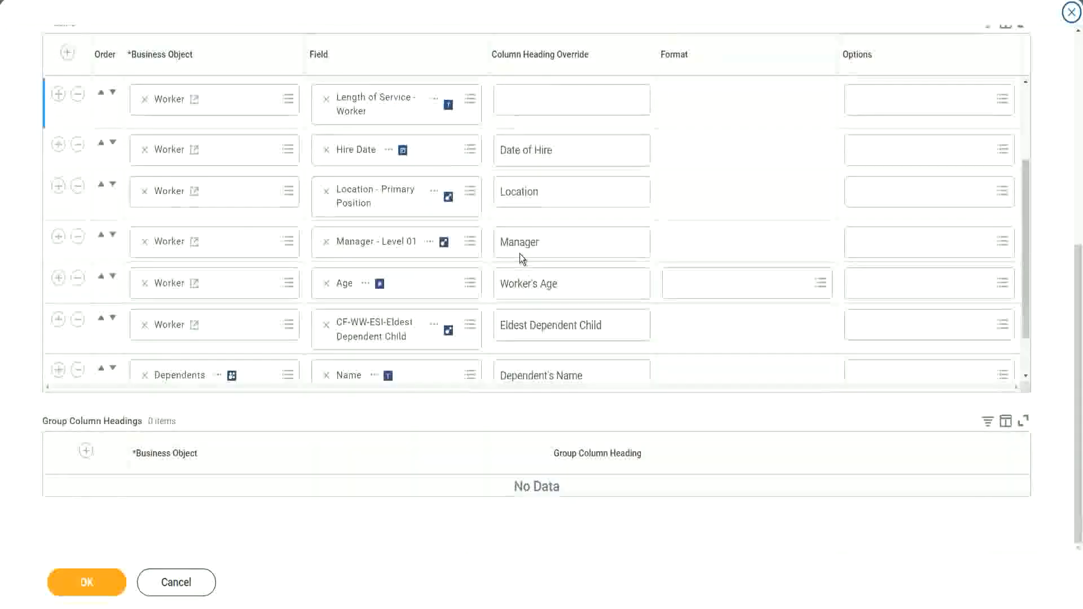
pyautogui.scroll(-1, 520, 254)
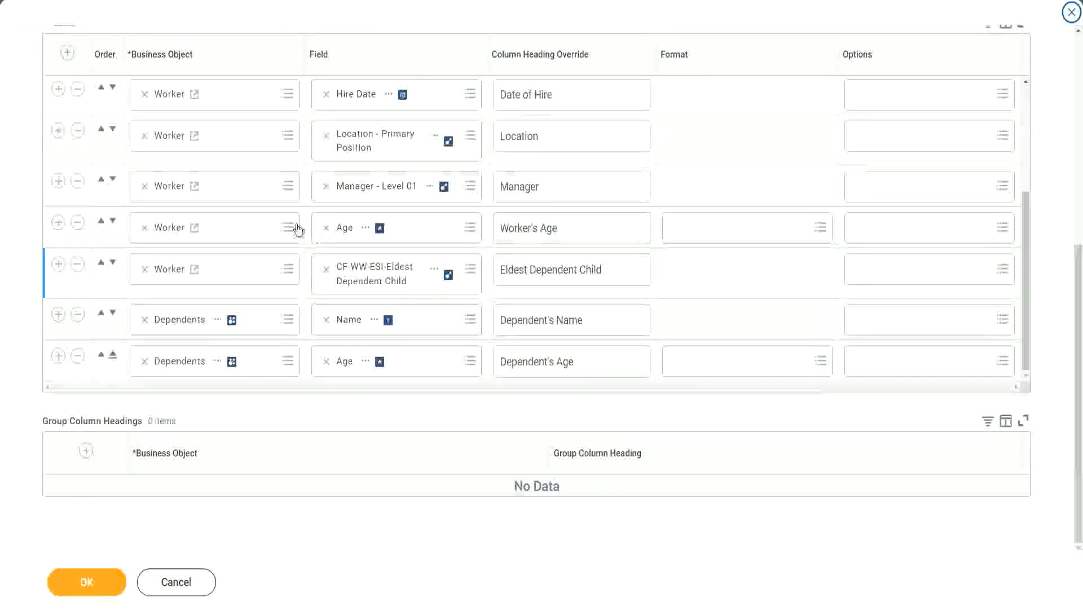
pyautogui.scroll(8, 288, 203)
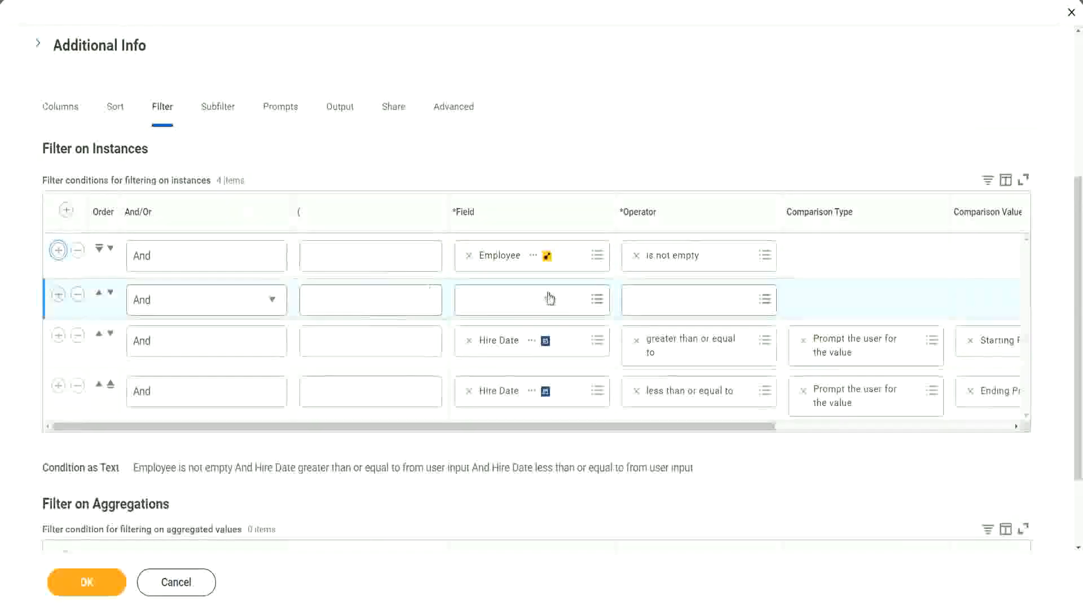
pyautogui.click(548, 293)
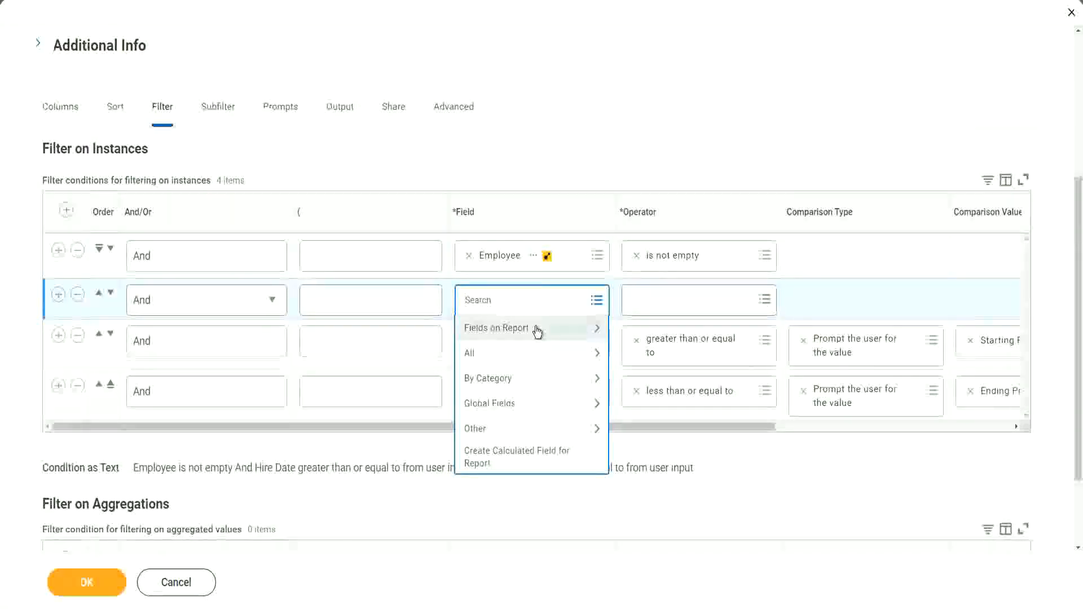
pyautogui.click(537, 330)
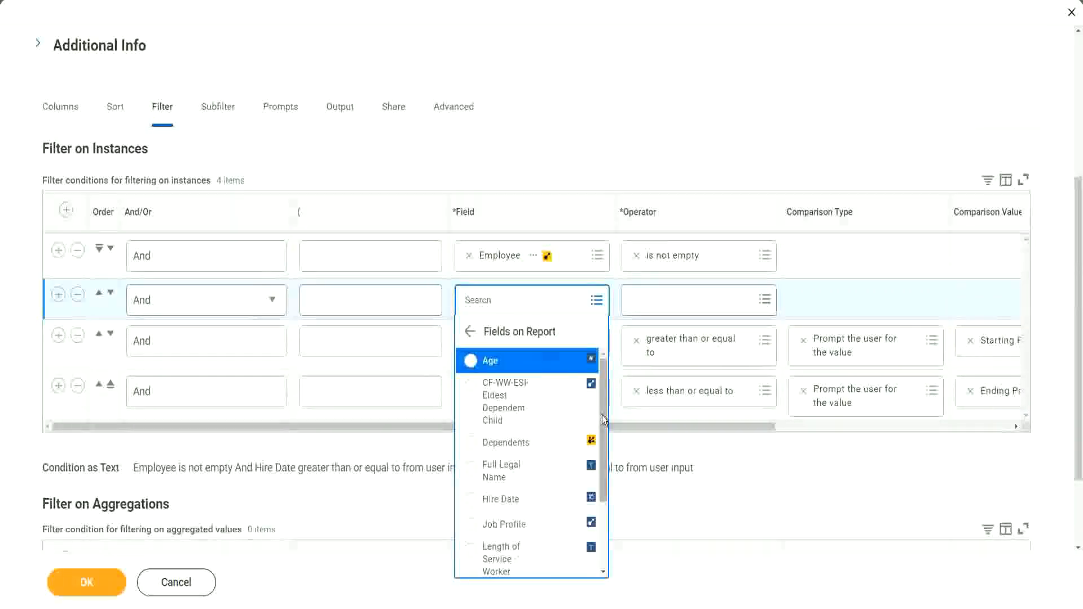
pyautogui.moveTo(601, 415)
pyautogui.mouseDown()
pyautogui.moveTo(604, 502)
pyautogui.moveTo(604, 412)
pyautogui.mouseUp()
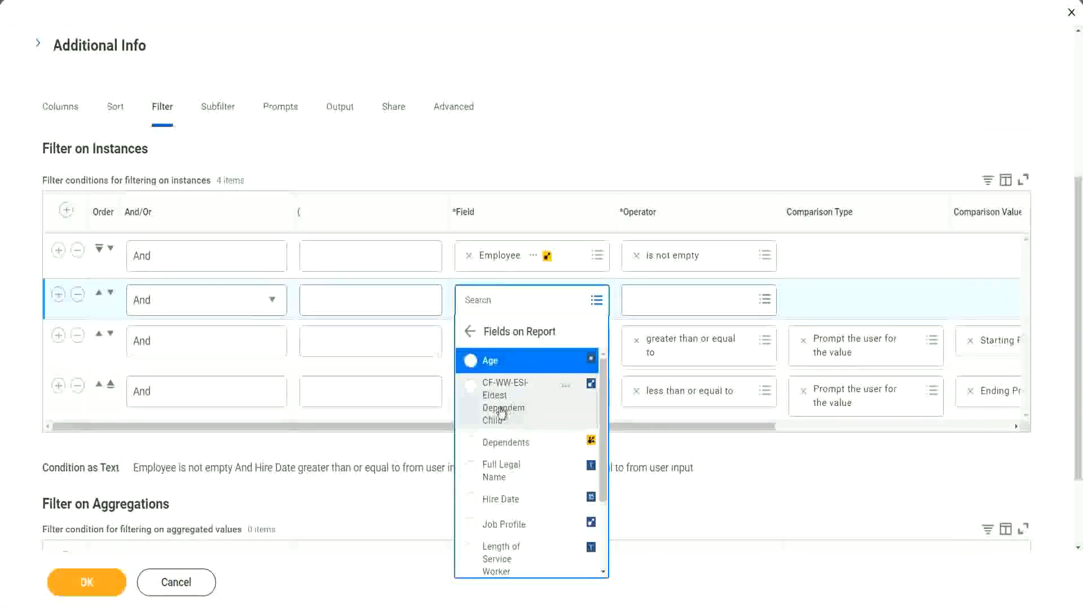
pyautogui.click(502, 413)
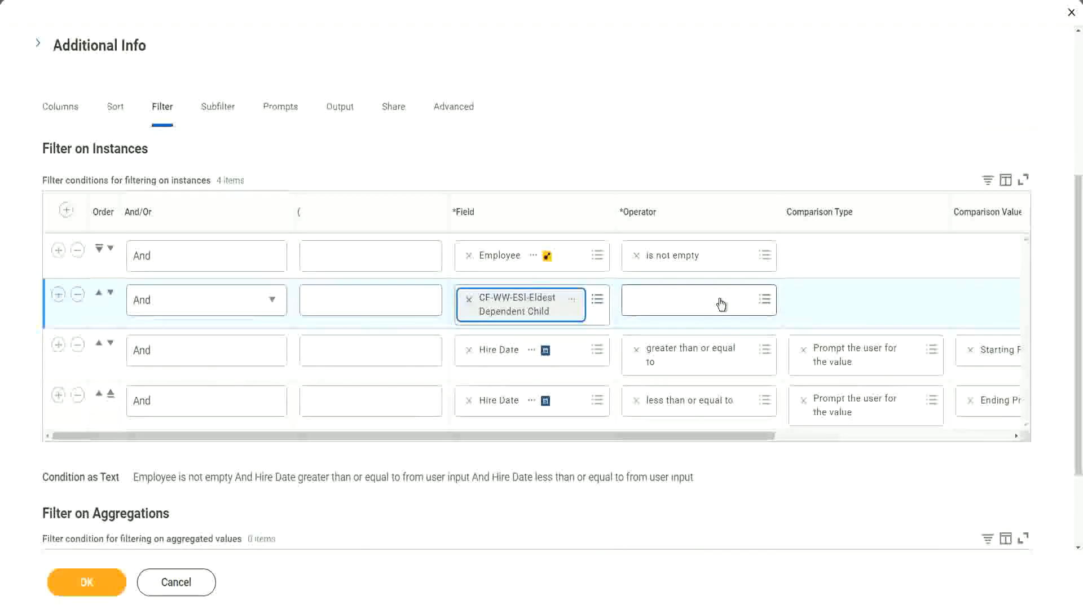
# Step: Set the new filter condition's operator to "is not empty" and save the report definition
pyautogui.click(721, 305)
pyautogui.click(694, 330)
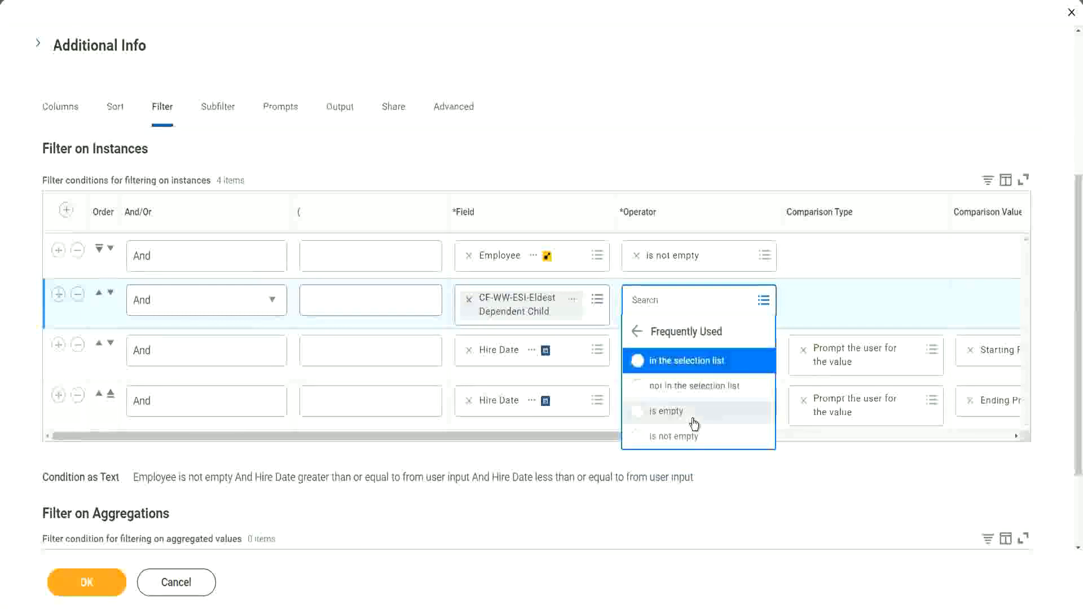
pyautogui.click(687, 437)
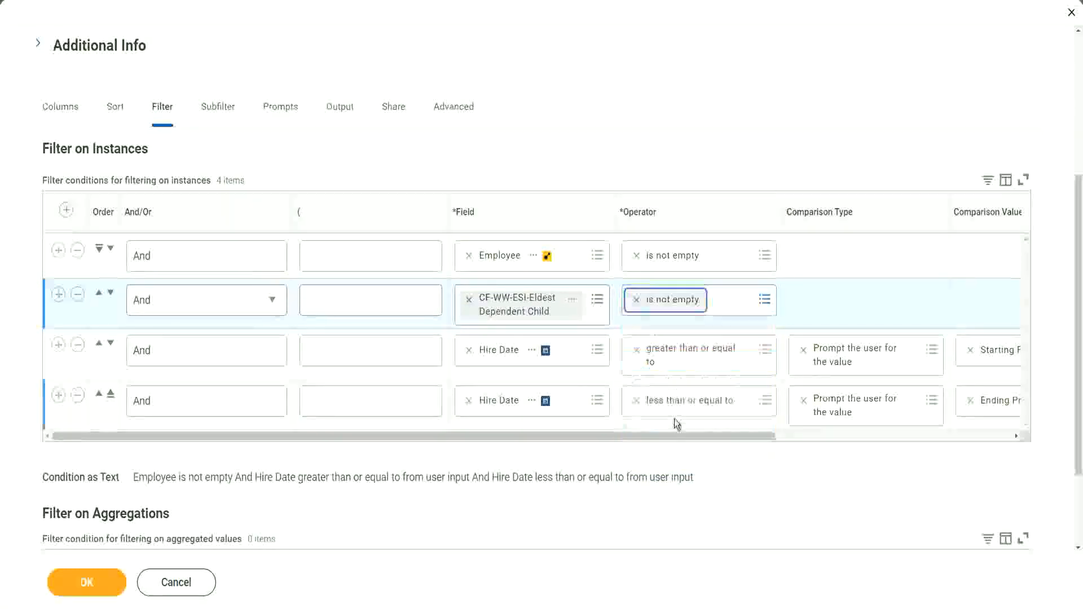
pyautogui.click(560, 171)
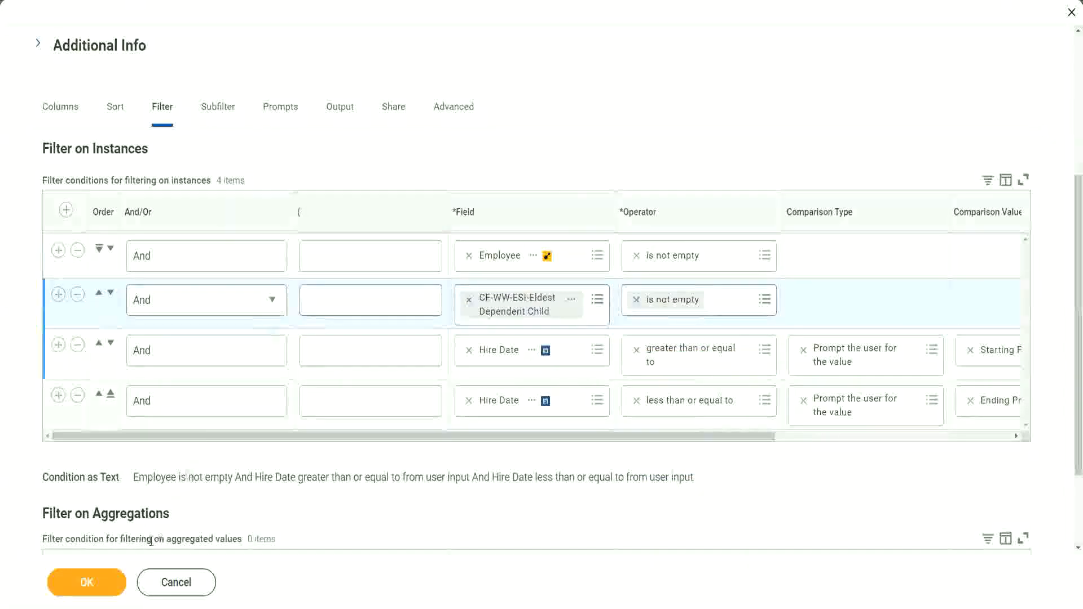
pyautogui.click(88, 584)
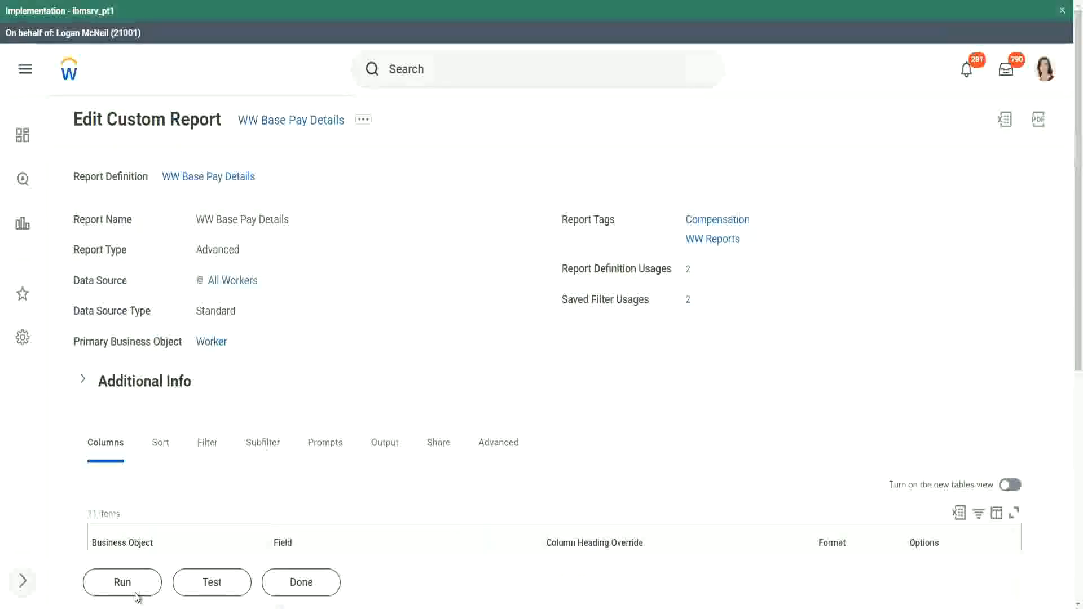
# Step: Run the updated report with From - Hire Date 01/01/2000 and To - Hire Date 12/31/2000
pyautogui.click(124, 587)
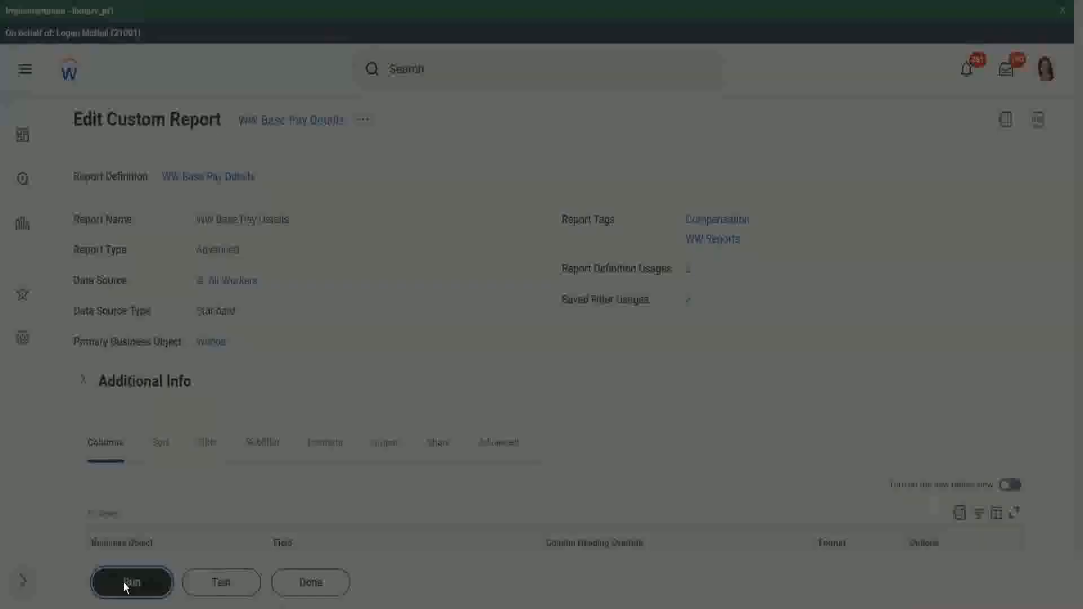
pyautogui.click(438, 203)
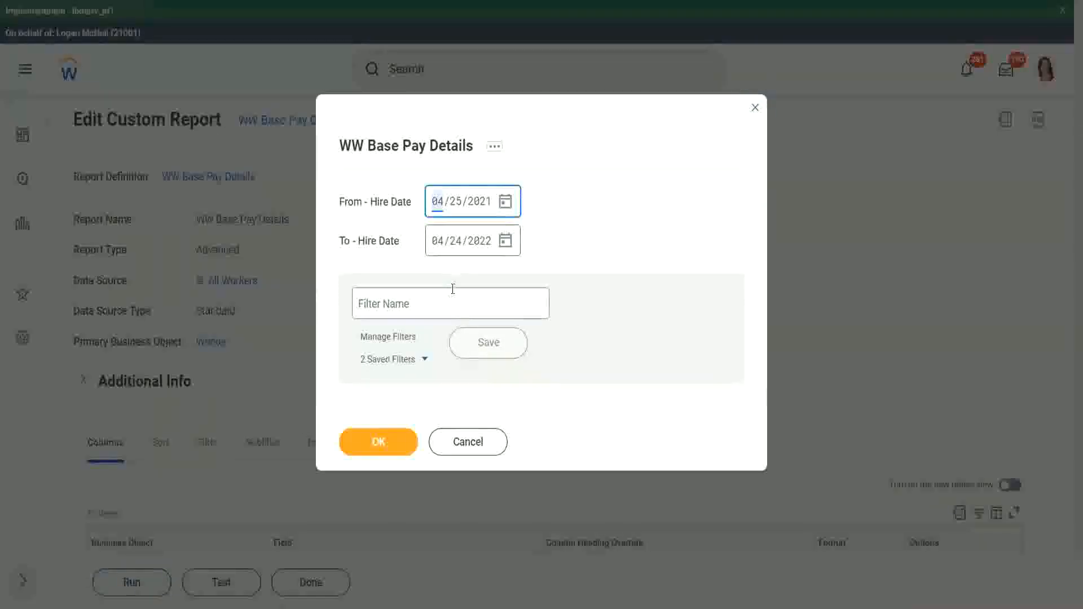
pyautogui.write('01/01/')
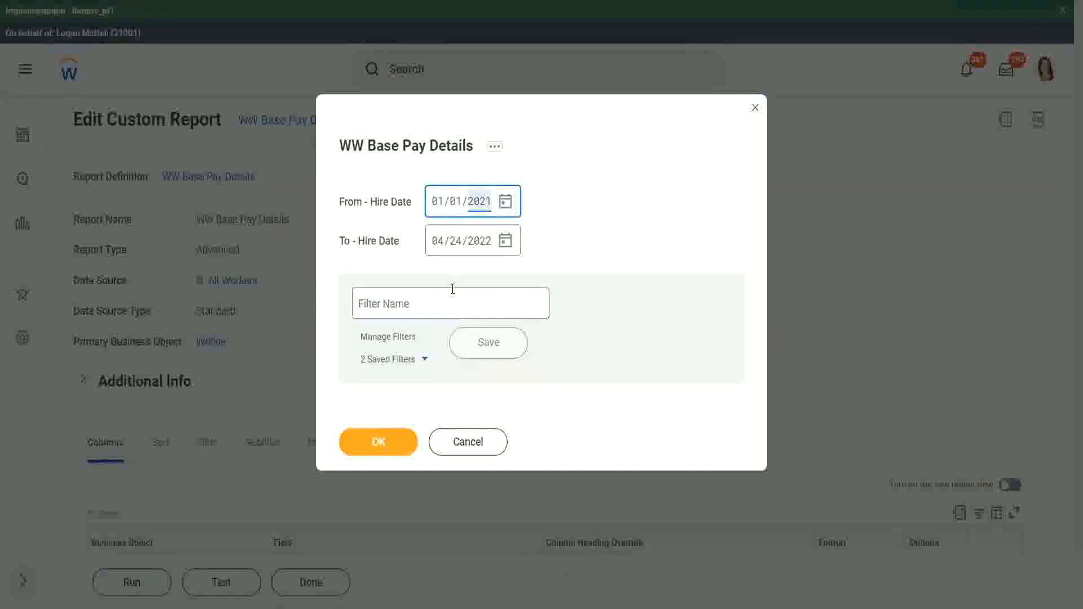
pyautogui.write('2000')
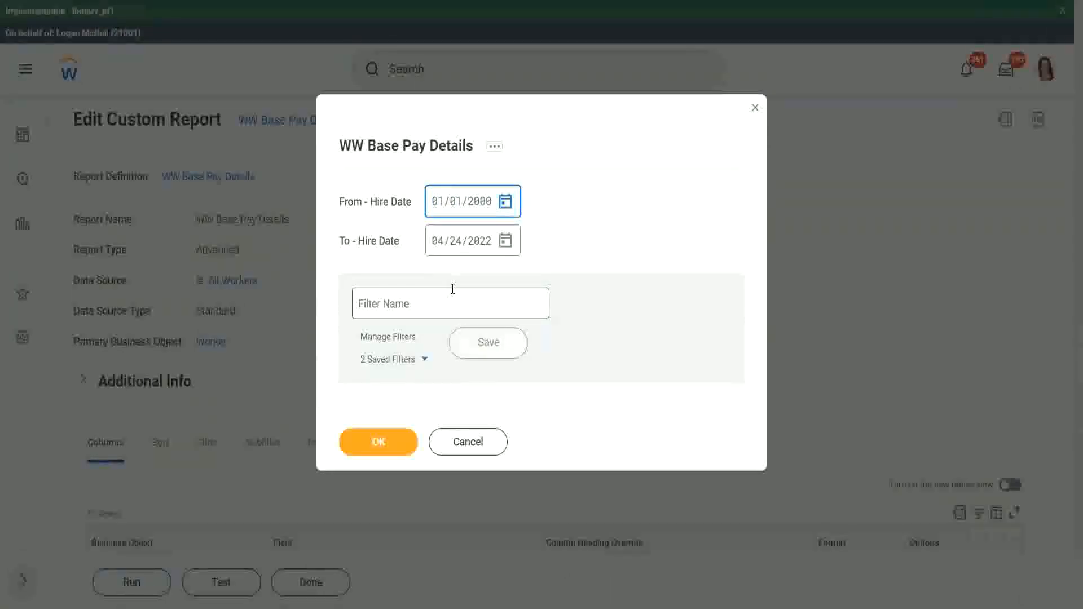
pyautogui.press('Tab')
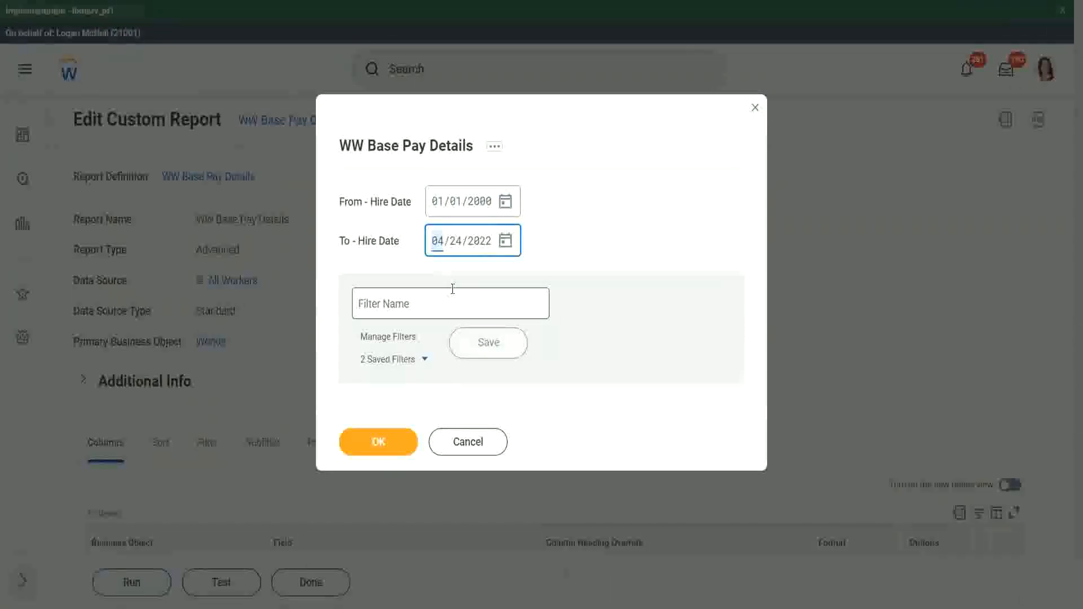
pyautogui.write('1231')
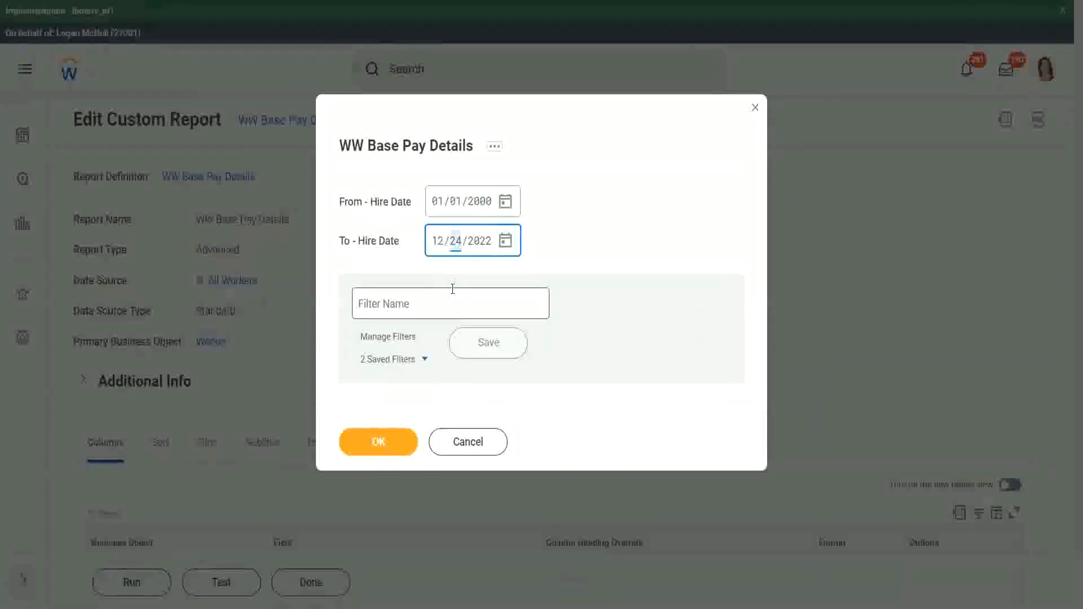
pyautogui.click(379, 438)
pyautogui.click(378, 439)
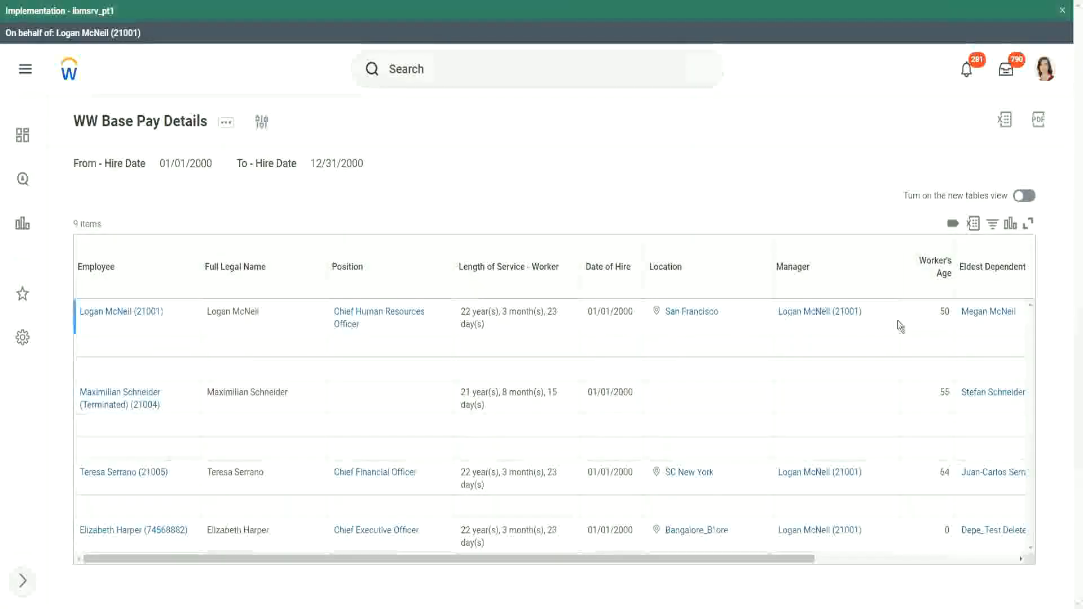
# Step: Check the filtered results across all columns, comparing Eldest Dependent Child with the dependents' names and ages
pyautogui.moveTo(736, 559); pyautogui.dragTo(939, 563)
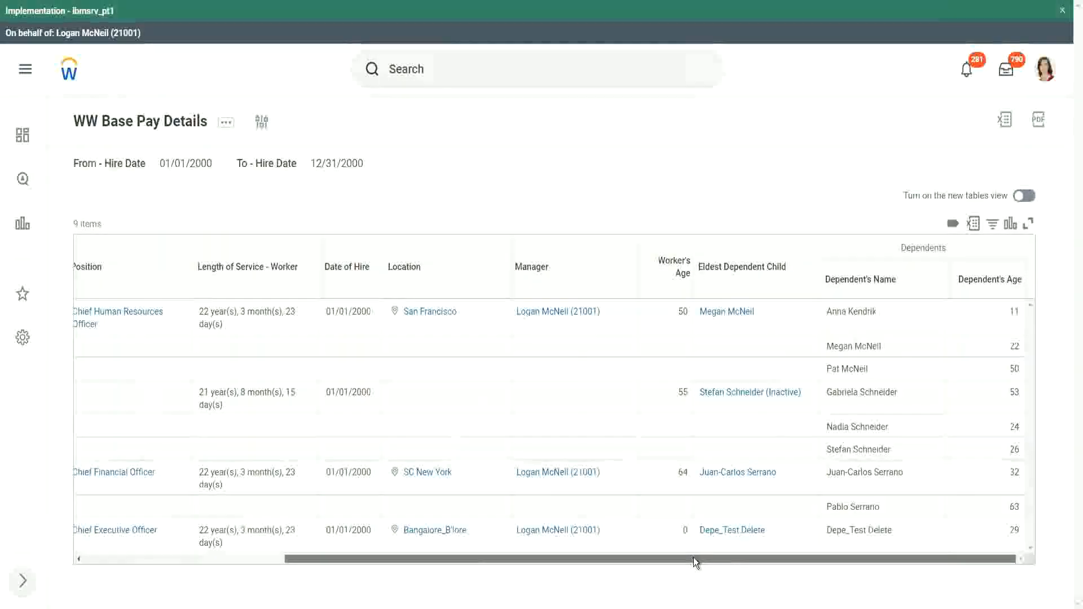
pyautogui.moveTo(693, 558); pyautogui.dragTo(448, 557)
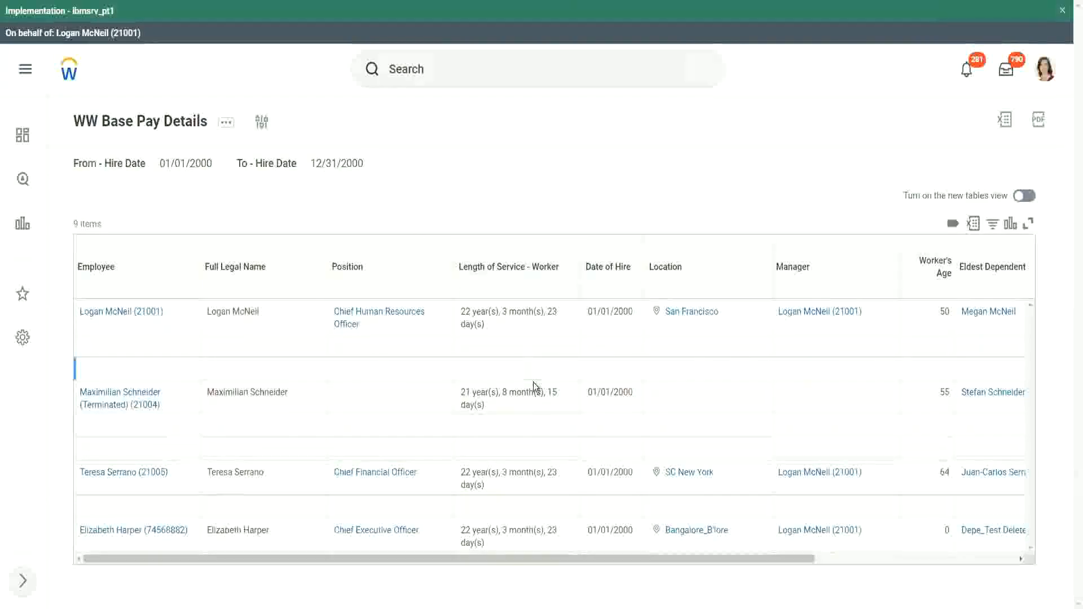
pyautogui.moveTo(495, 560); pyautogui.dragTo(680, 559)
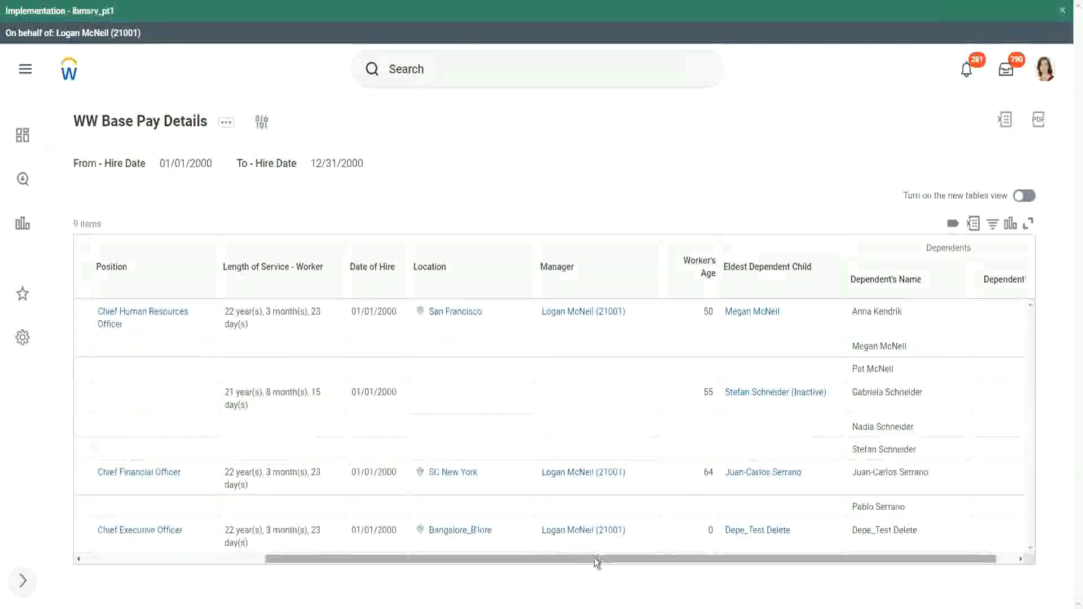
pyautogui.moveTo(598, 562); pyautogui.dragTo(286, 567)
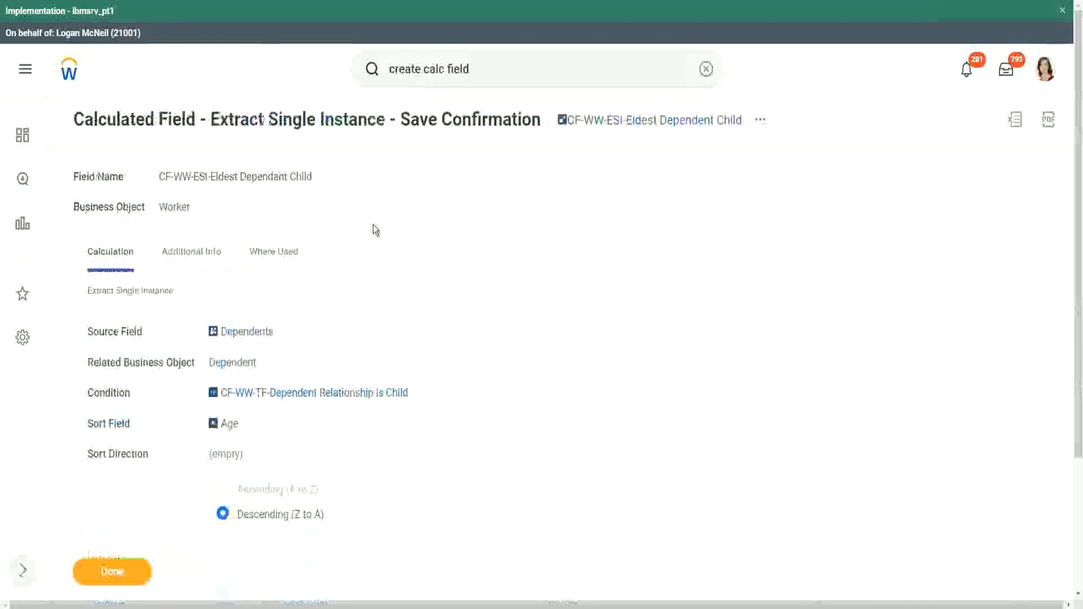
# Step: Copy the name of the CF-WW-ESI-Eldest Dependent Child field and use it as the Field Name of a new calculated field
pyautogui.rightClick(633, 126)
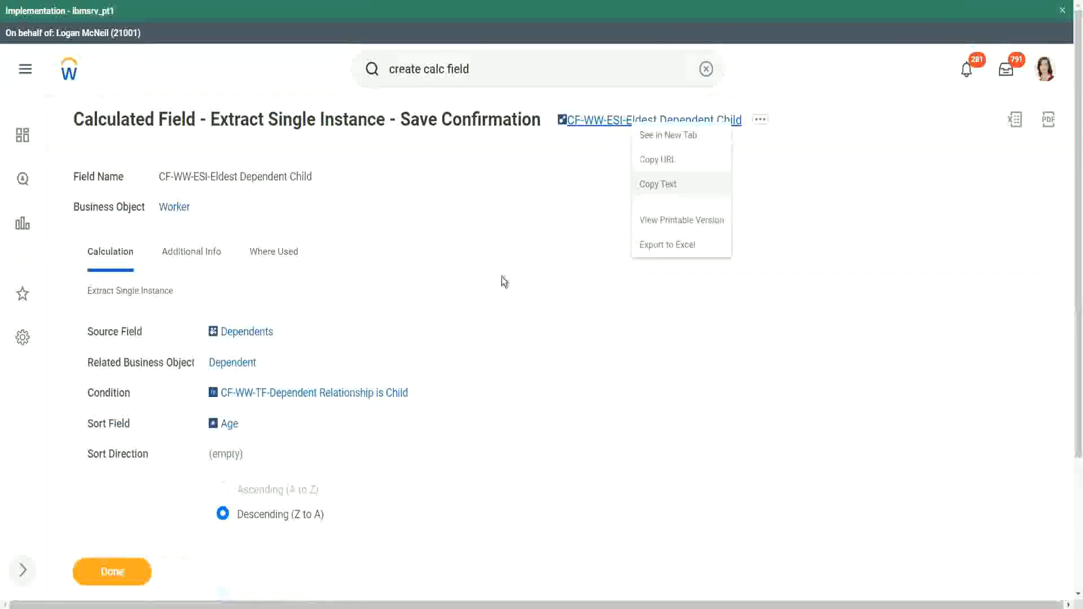
pyautogui.click(680, 188)
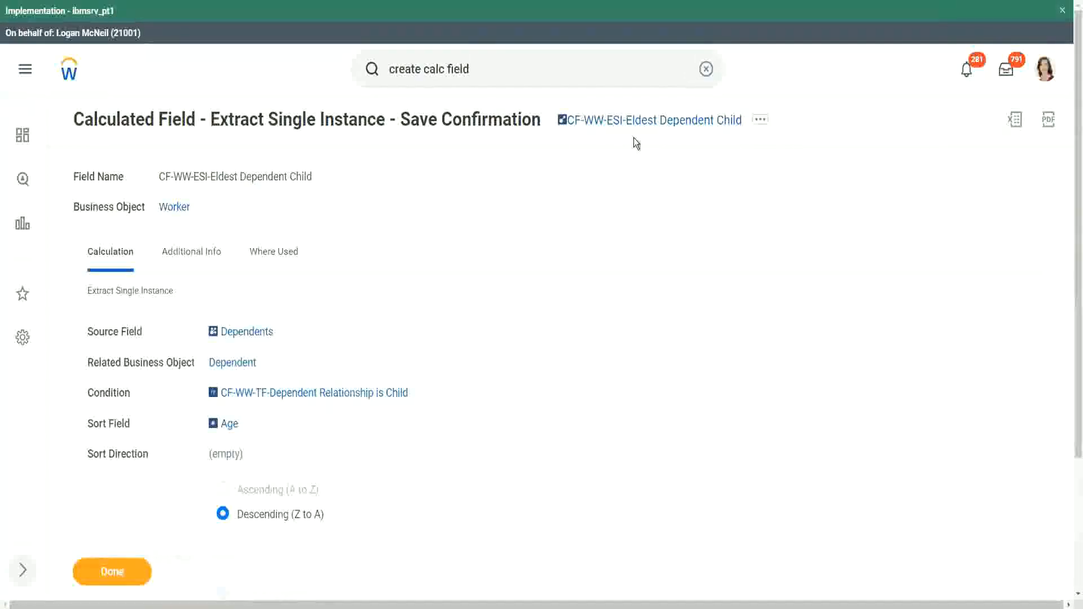
pyautogui.click(490, 73)
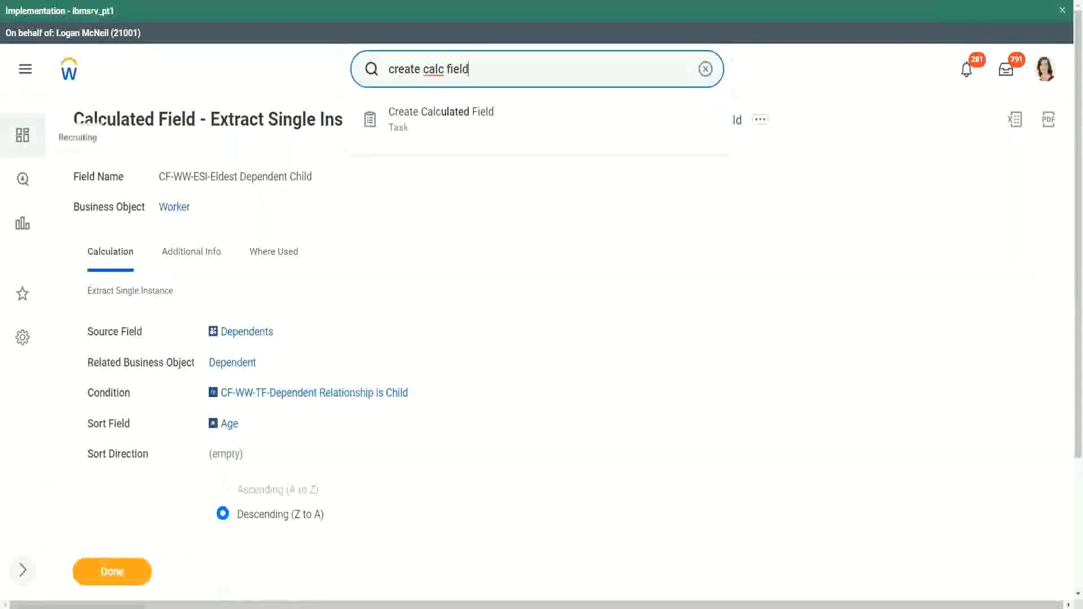
pyautogui.click(447, 115)
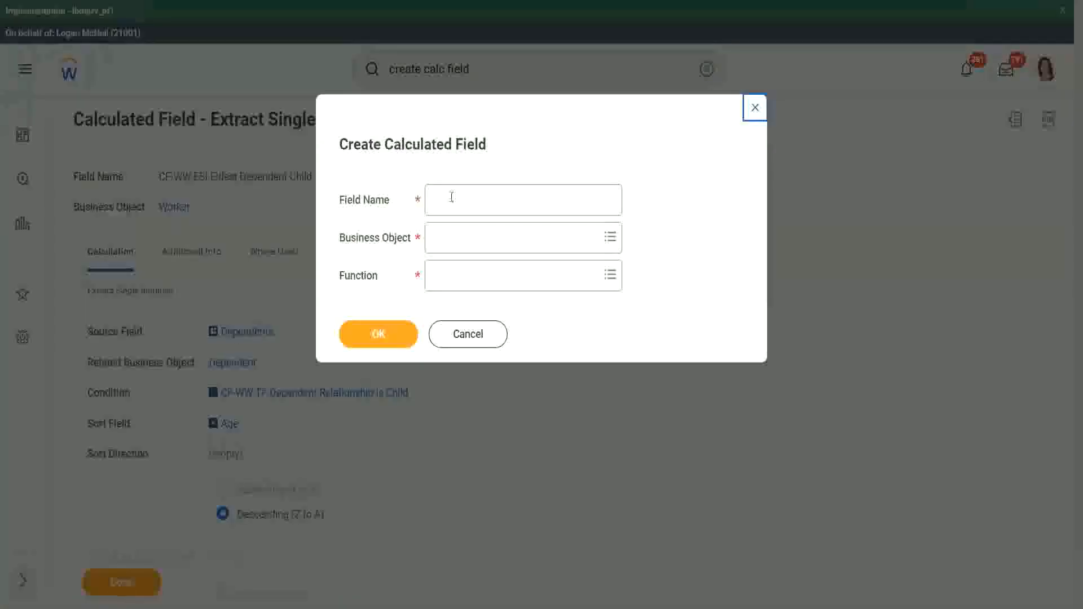
pyautogui.click(452, 197)
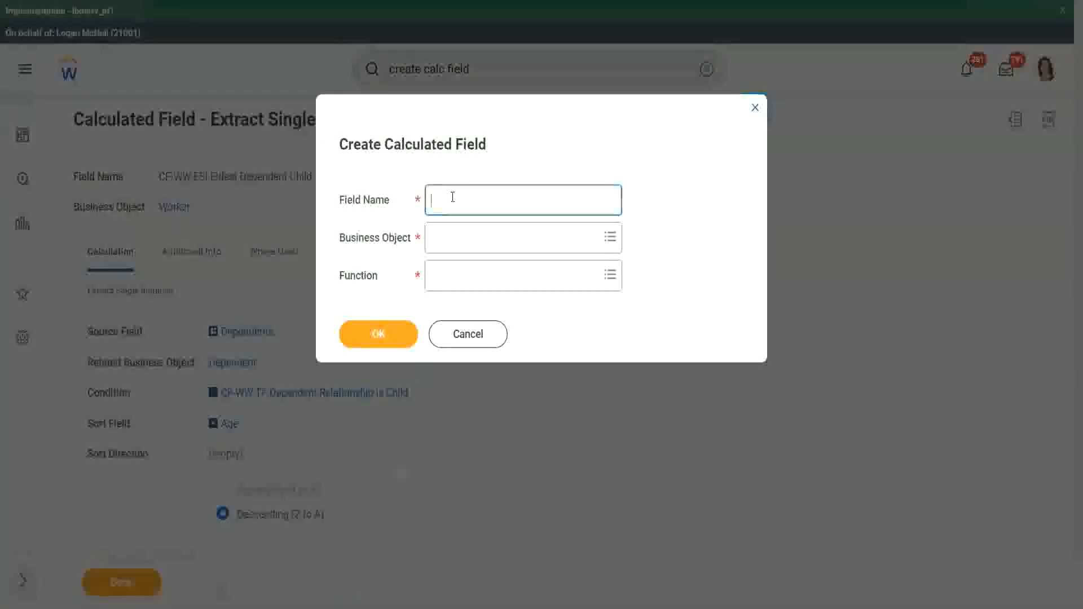
pyautogui.hotkey('ctrl', 'v')
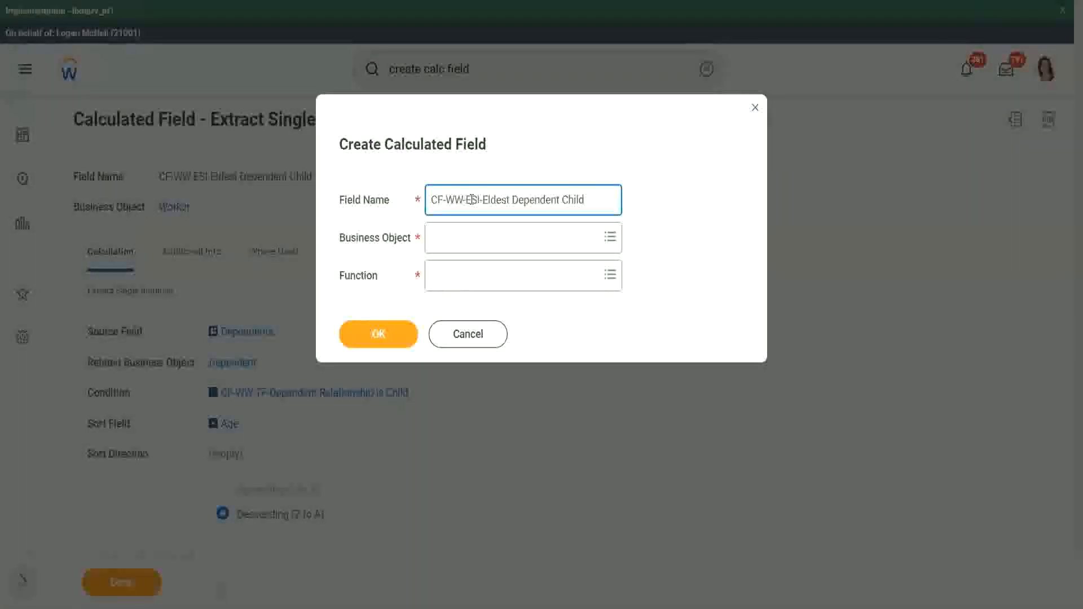
# Step: Change the new calculated field's name to CF-WW-LRV-Age of Eldest Dependent Child
pyautogui.doubleClick(472, 200)
pyautogui.write('LRV-')
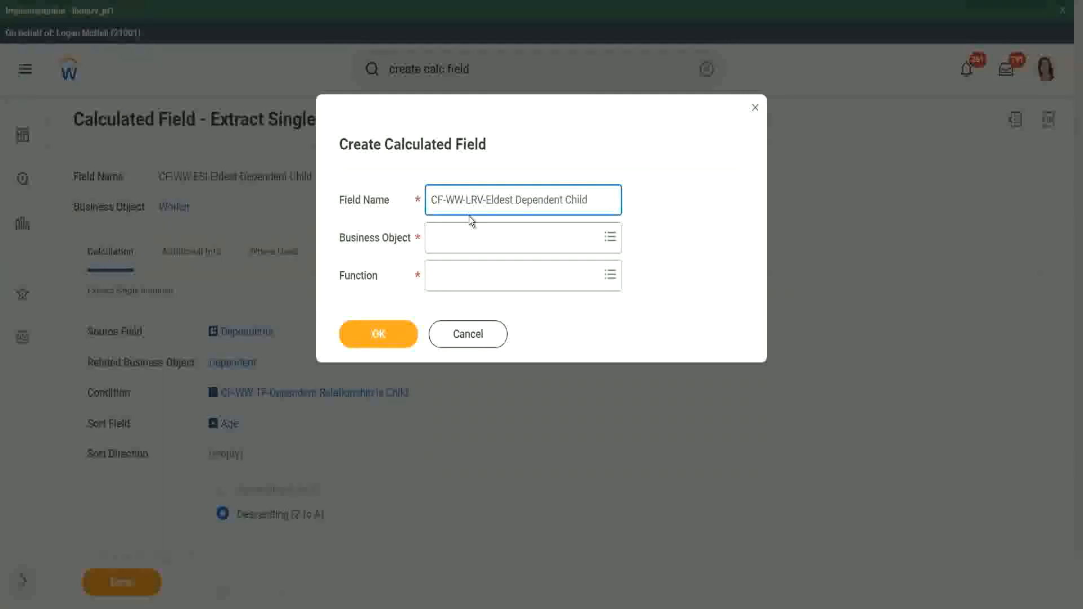
pyautogui.write('Age of ')
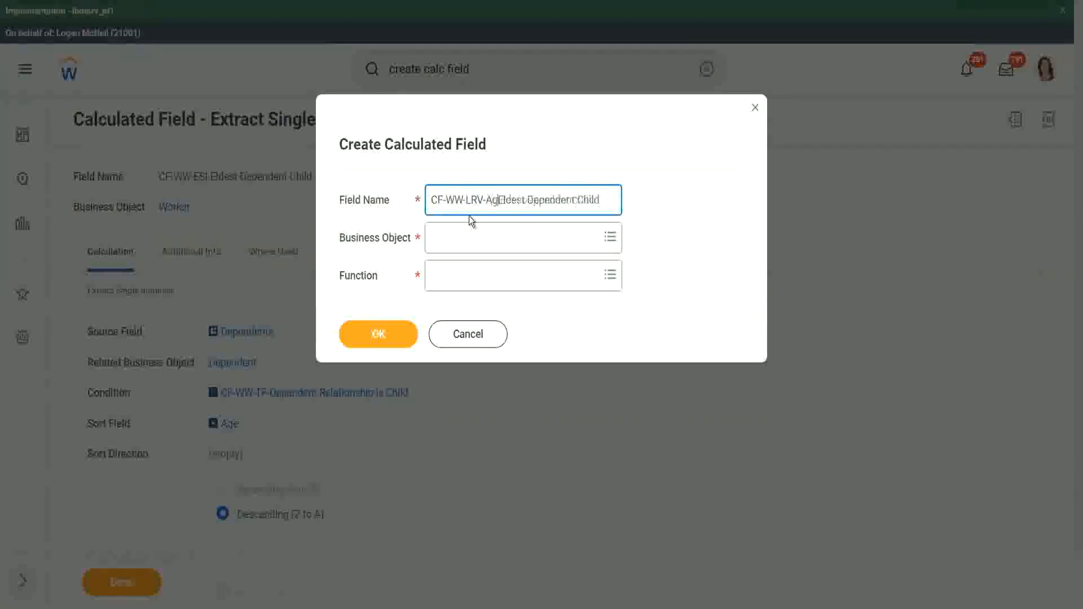
# Step: Finish the new calculated field's name as CF-WW-LRV-Age of the eldest Dependent Child, with a lowercase "eldest"
pyautogui.write('the')
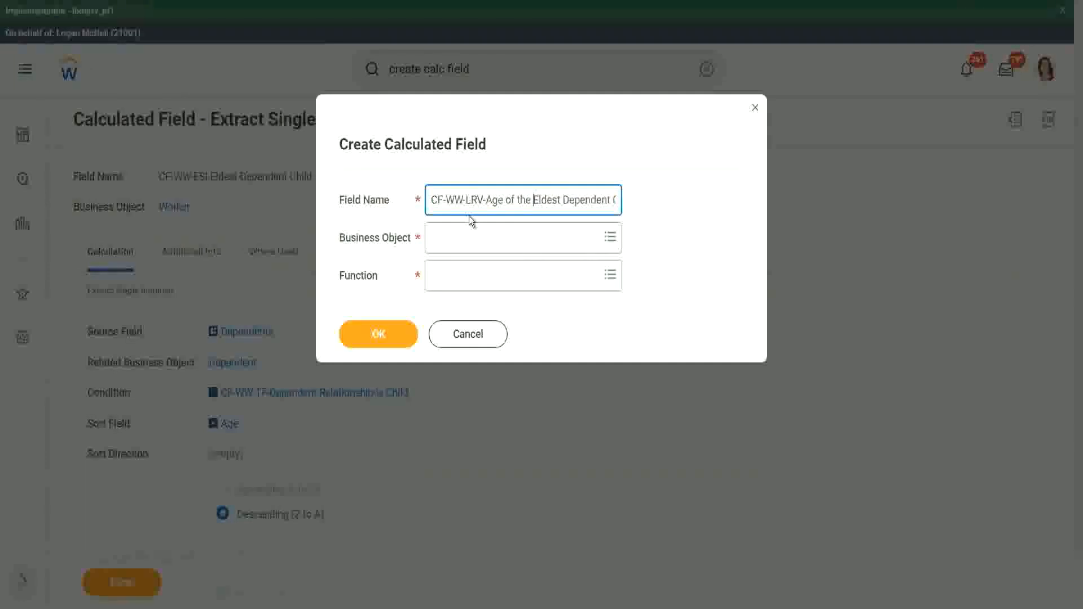
pyautogui.hotkey('shift', 'Right')
pyautogui.write('e')
pyautogui.press('End')
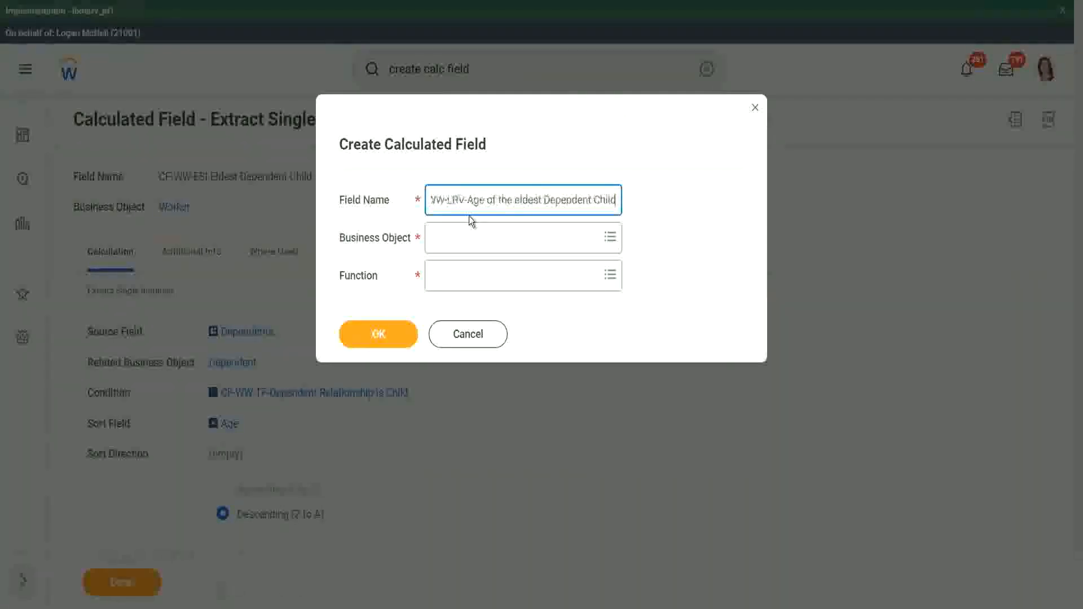
# Step: Set the Business Object of the new calculated field to Worker
pyautogui.press('Tab')
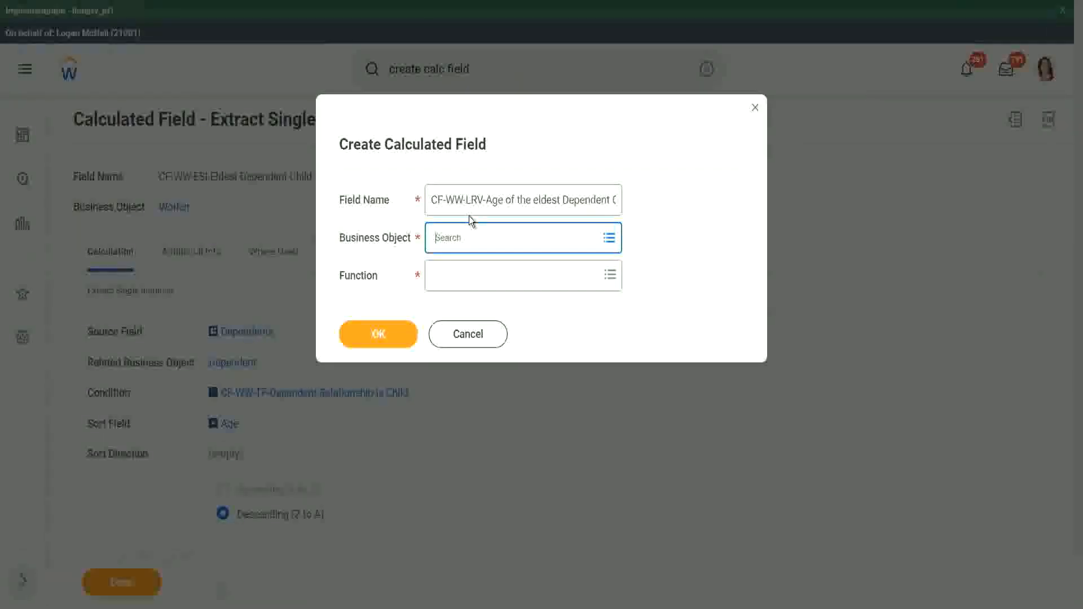
pyautogui.write('ker')
pyautogui.press('Return')
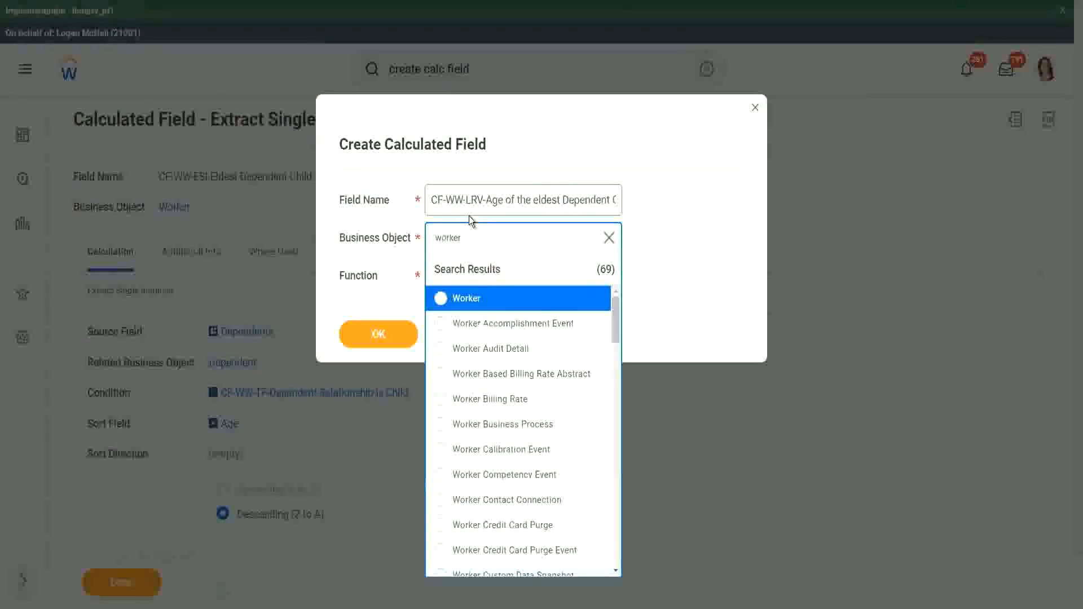
pyautogui.click(443, 299)
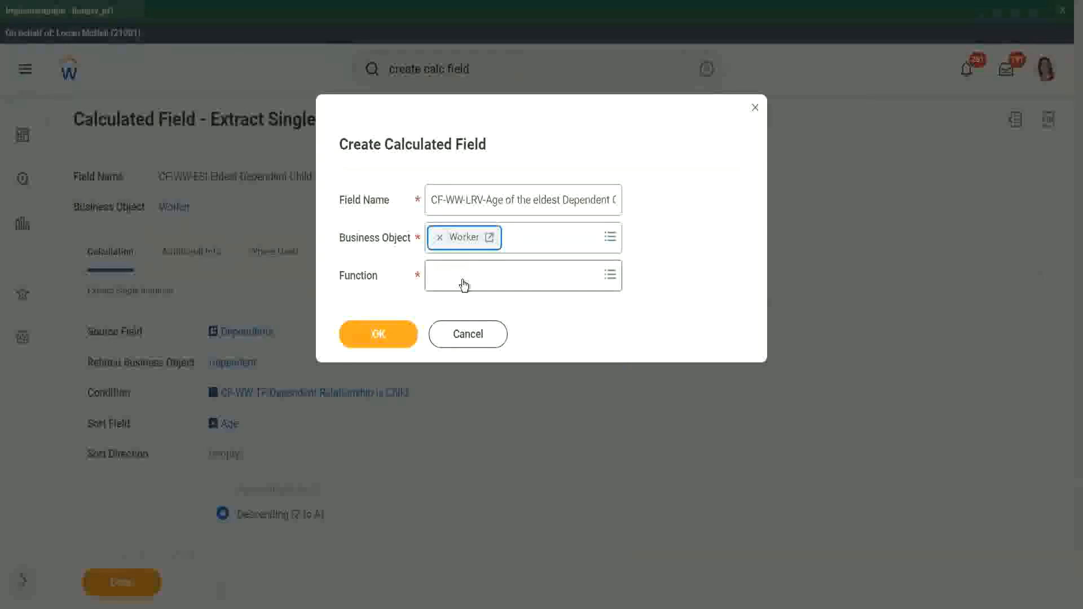
# Step: Choose Lookup Related Value as the Function and confirm the creation of the calculated field
pyautogui.click(463, 282)
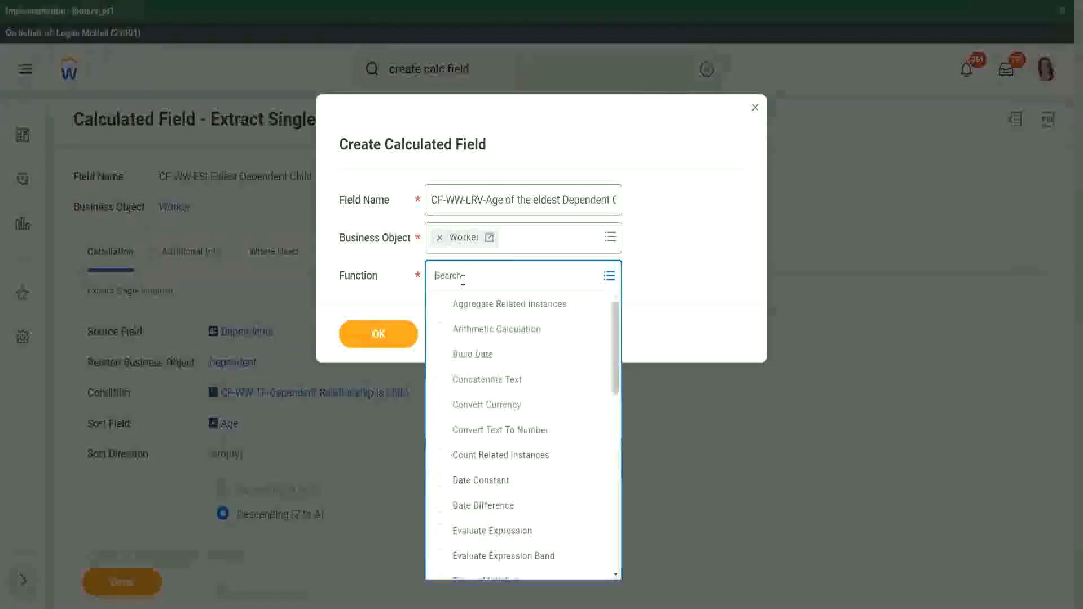
pyautogui.write('l')
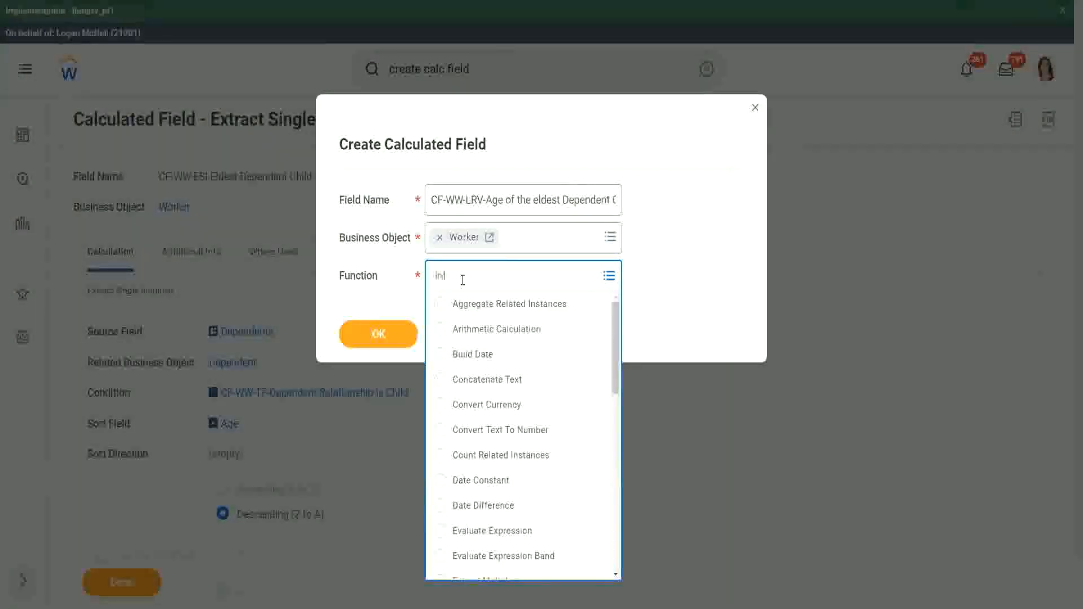
pyautogui.write('rv')
pyautogui.press('Return')
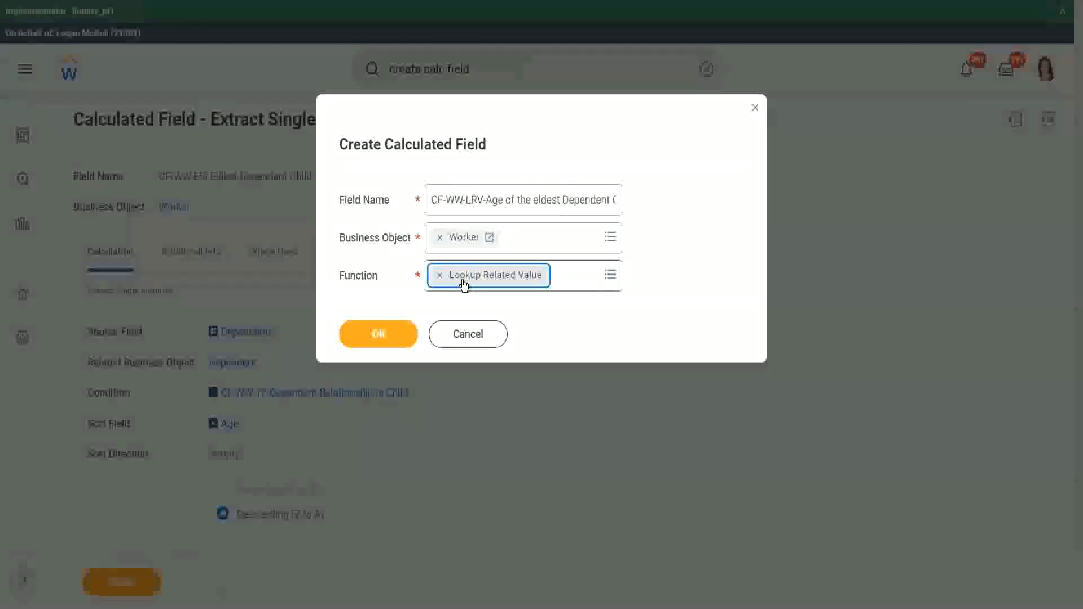
pyautogui.click(378, 336)
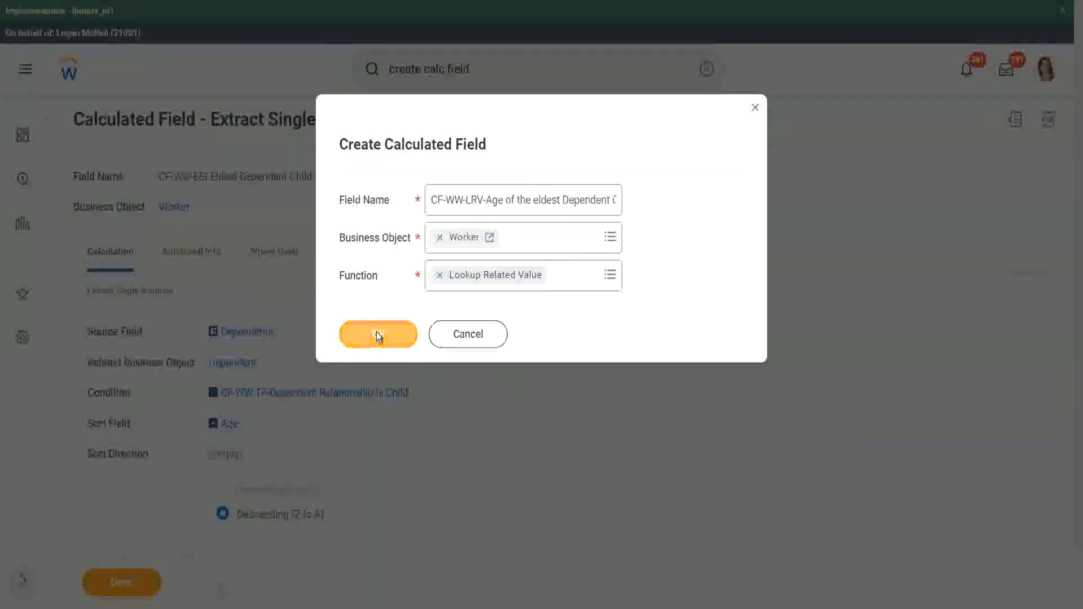